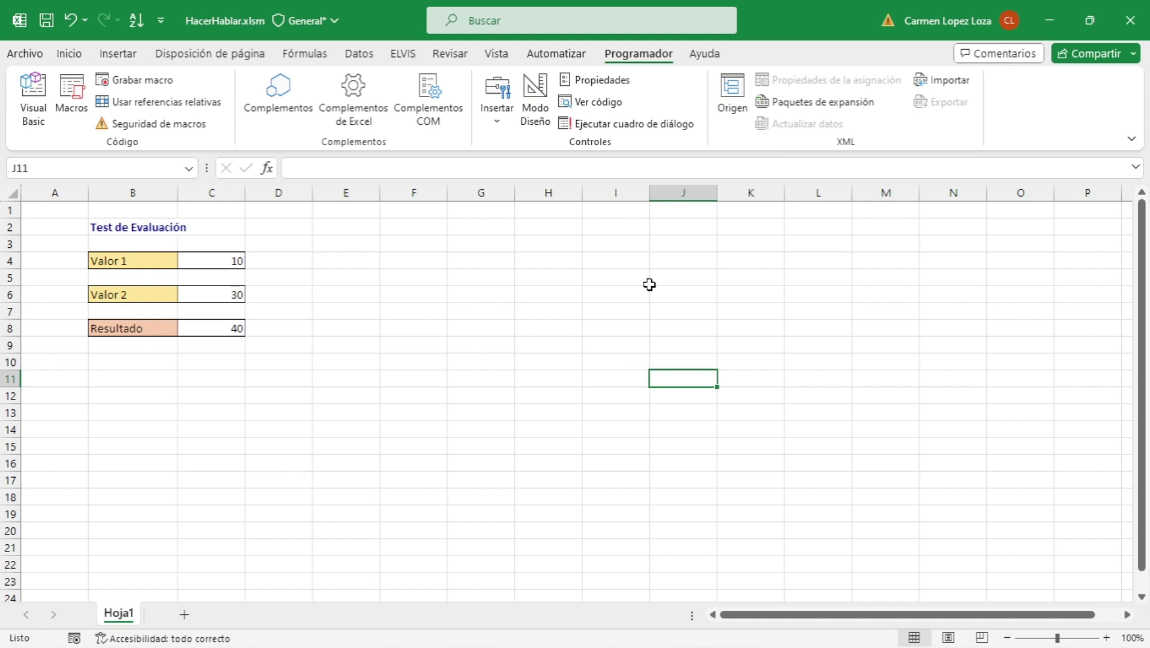
Check the Valor 1, Valor 2 and Resultado values, then enter 'Respuesta correcta eres de Fullexcelperu' in B10.
click(219, 263)
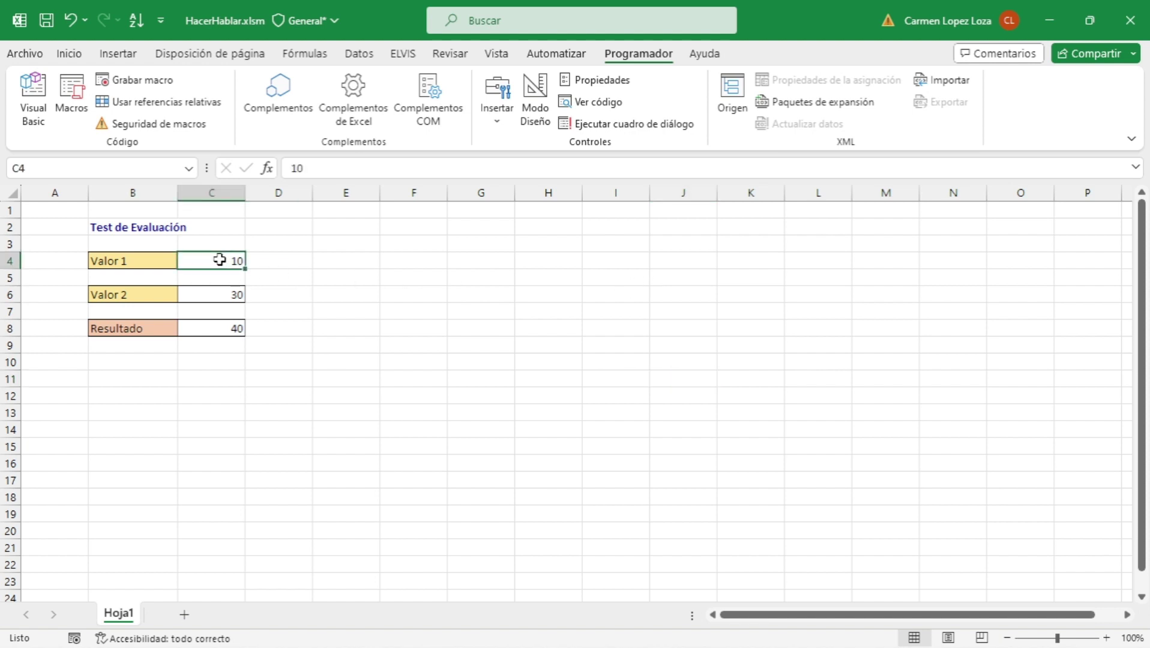
click(213, 296)
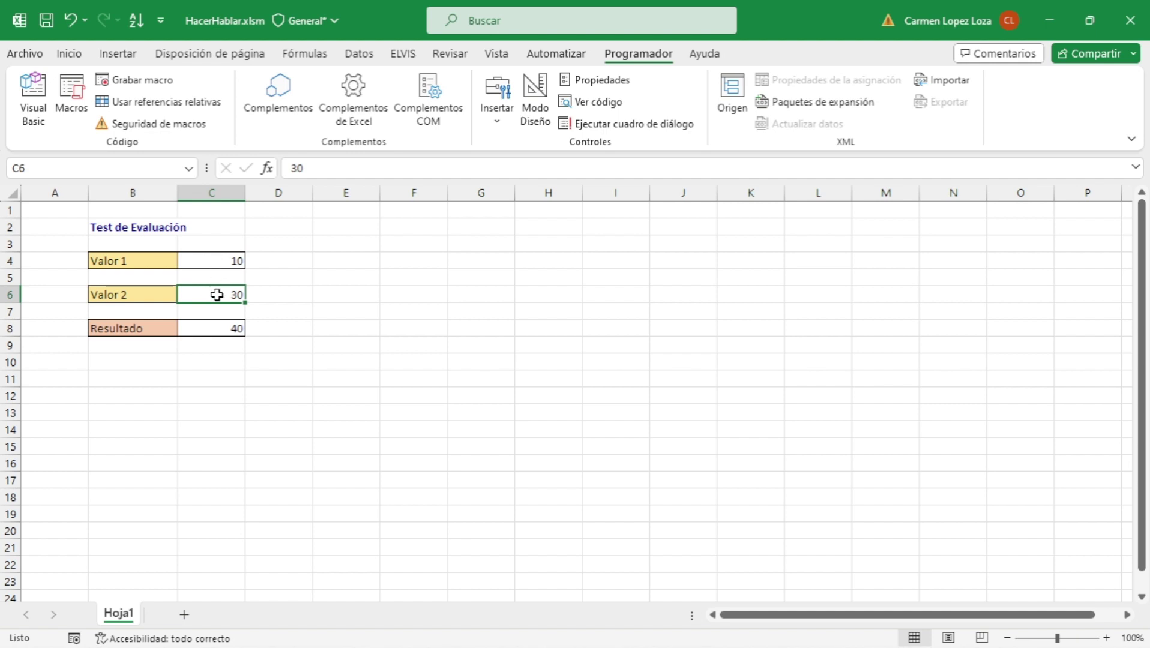
click(218, 325)
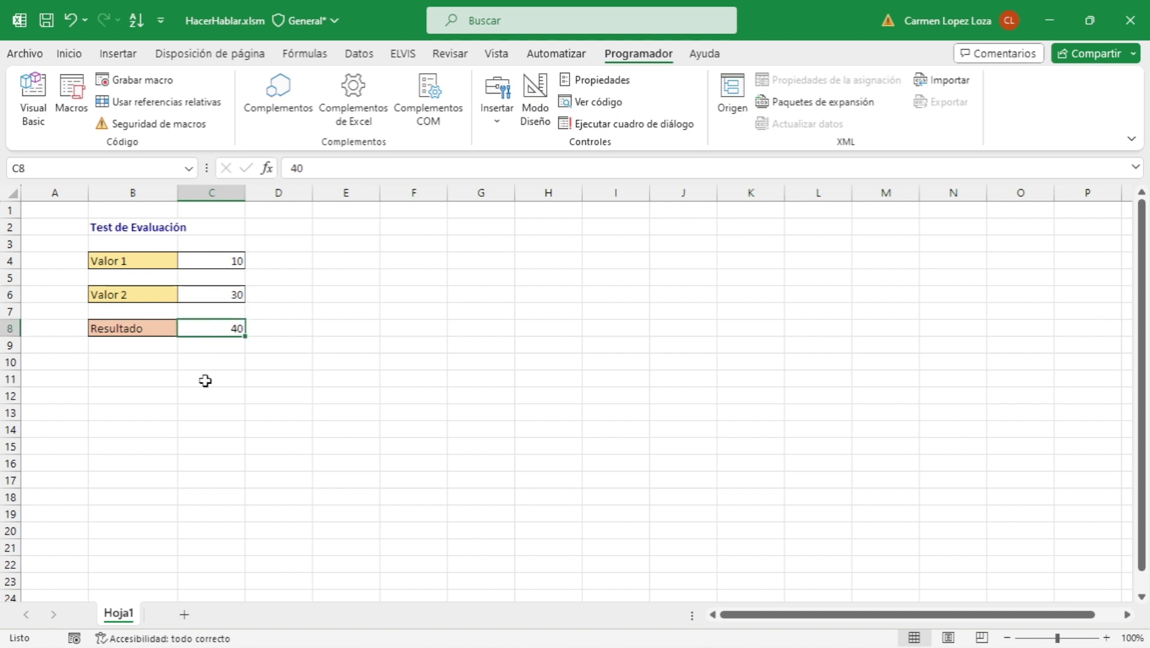
click(148, 362)
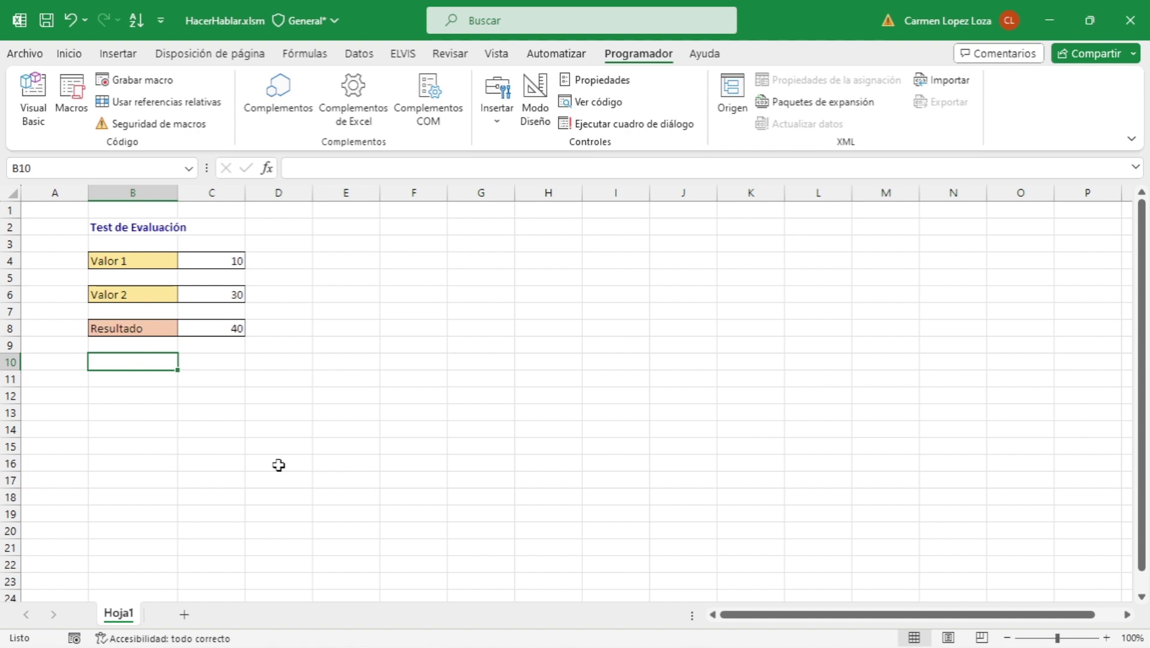
text(Respu)
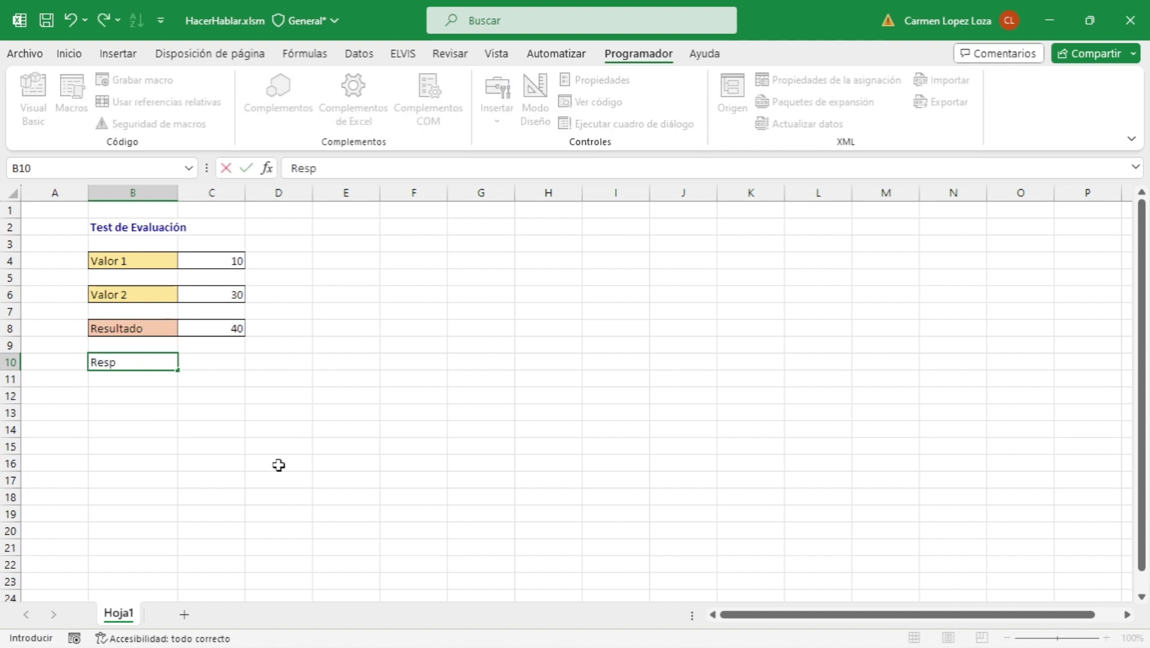
text(esta corre)
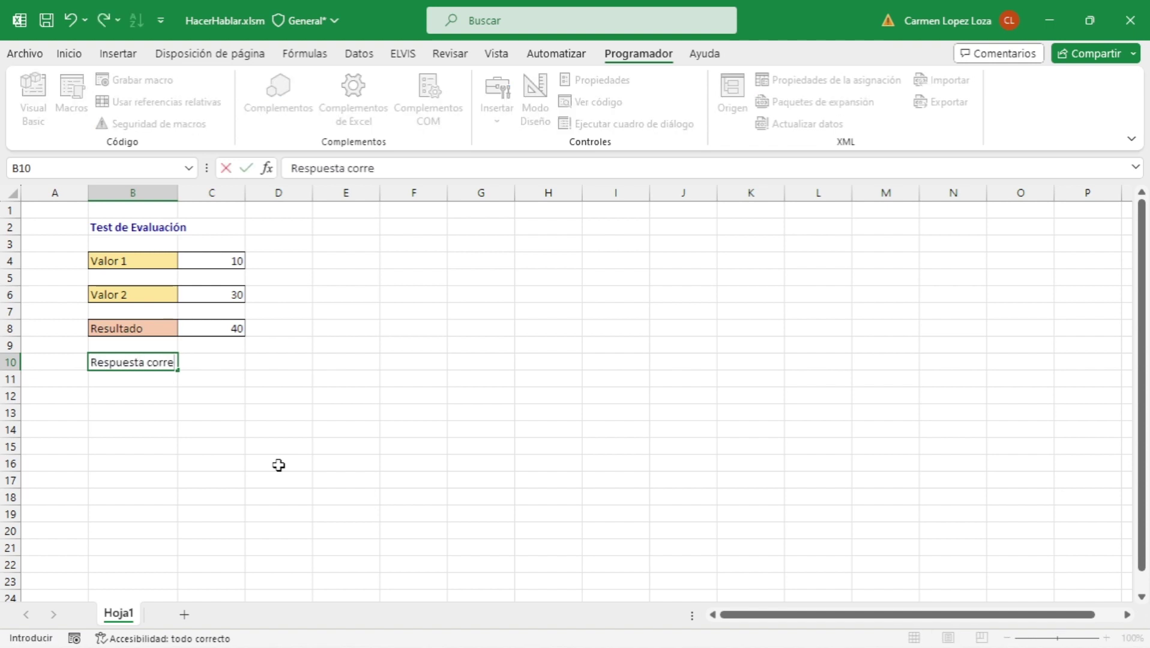
text(cta)
text( eres de )
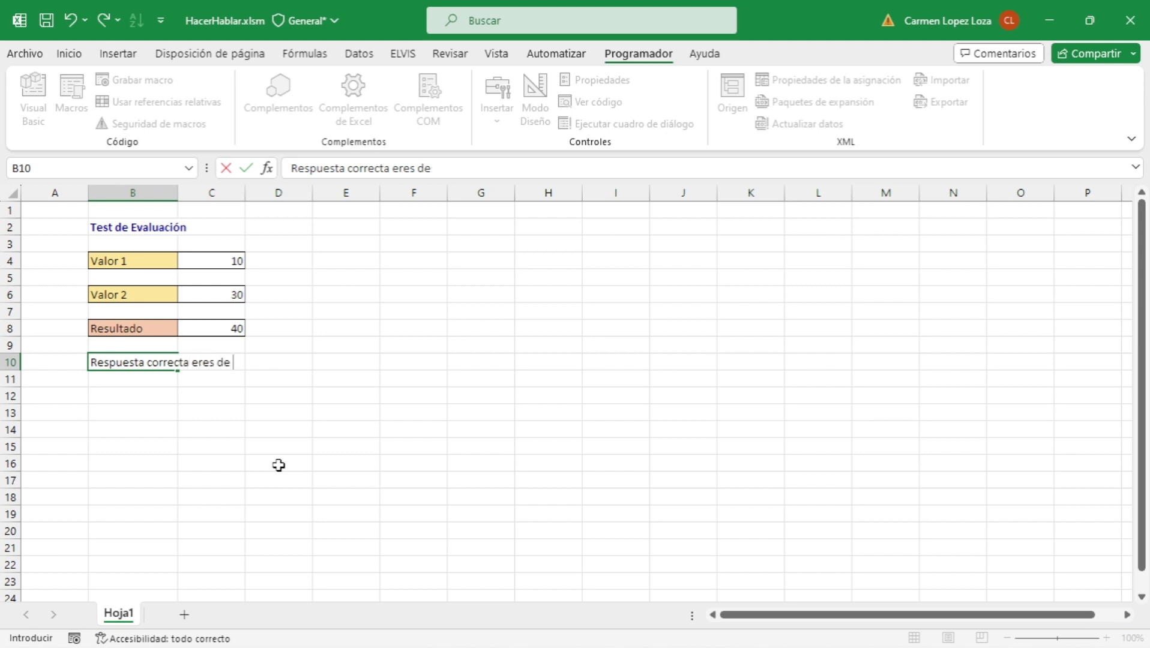
text(Full)
text(ex)
key(BackSpace)
text(xce)
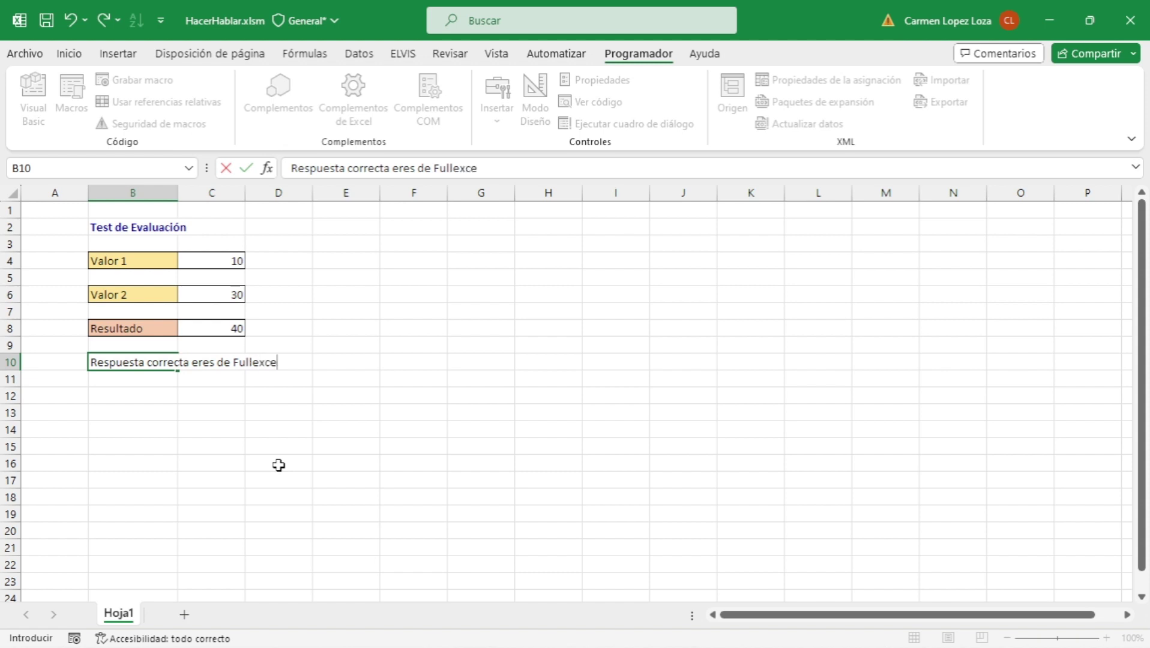
text(lperu)
key(Return)
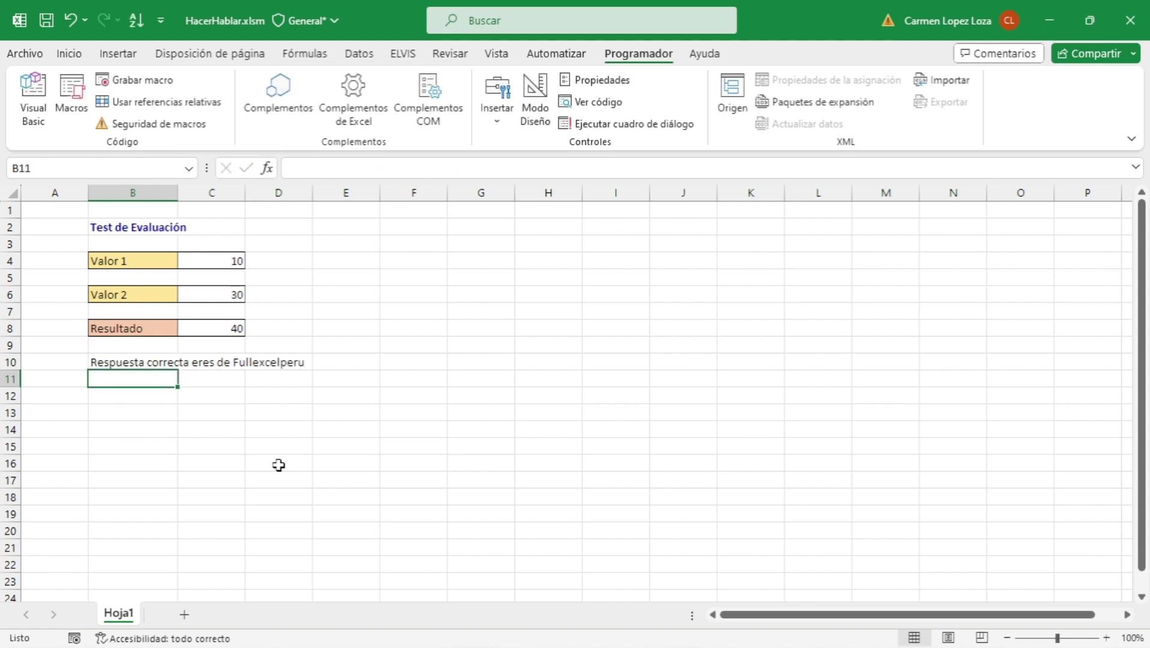
Enter 'Respuesta Incorrecta vuelve a intentar' in B11.
text(r)
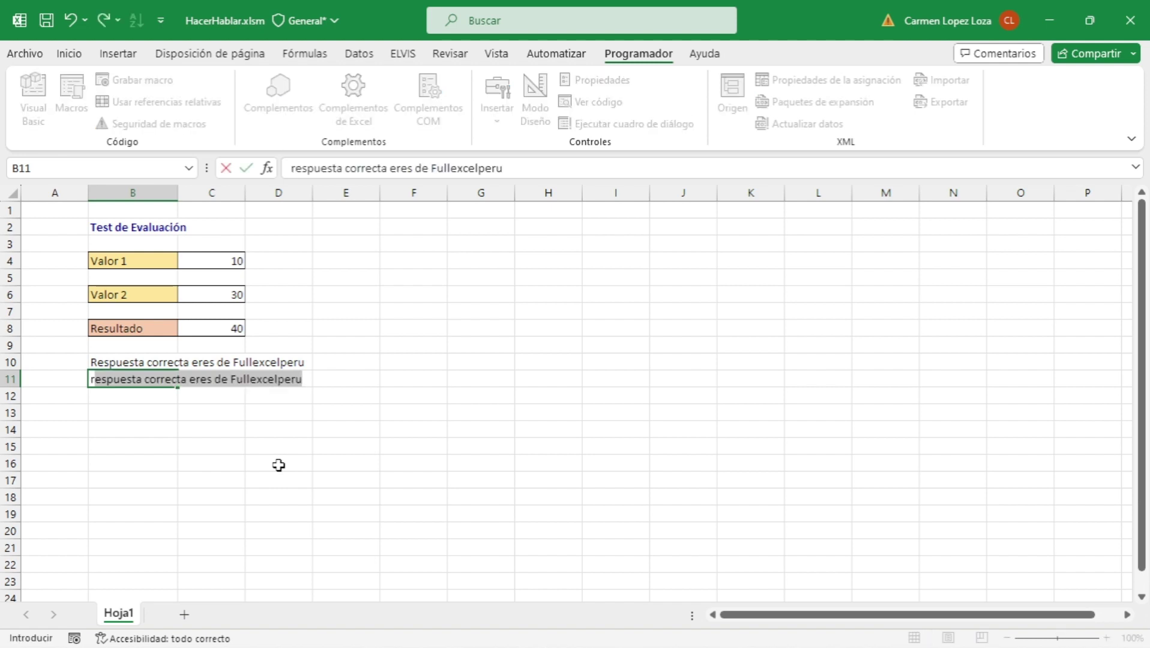
key(BackSpace)
text(Respue)
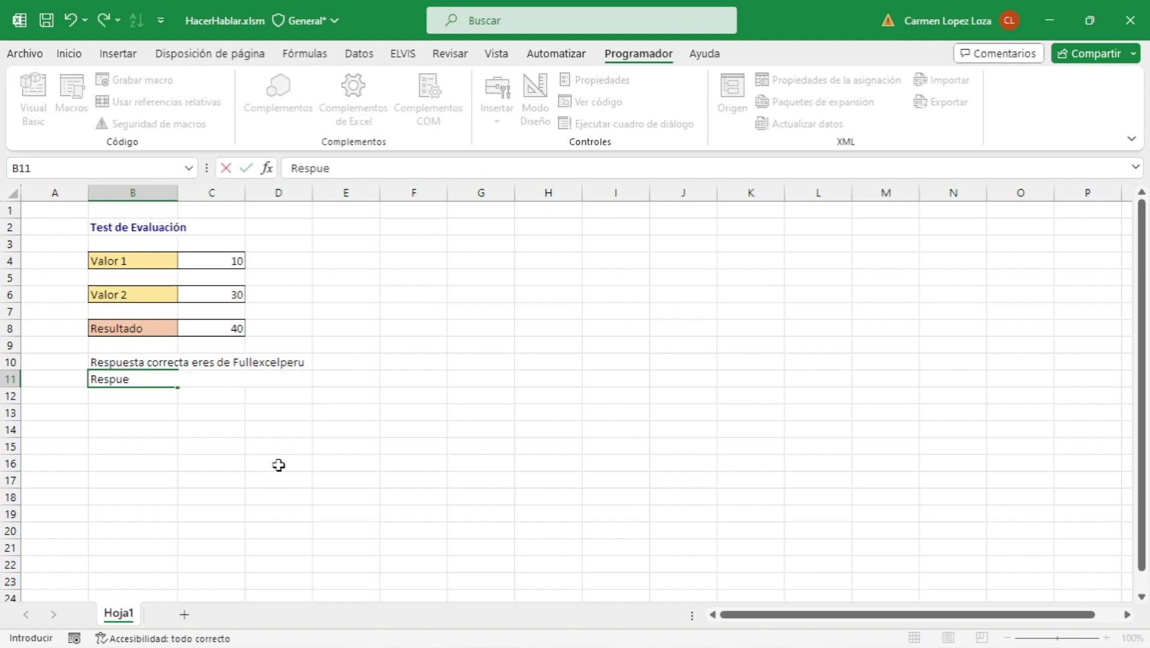
text(sta Incorrecta vue)
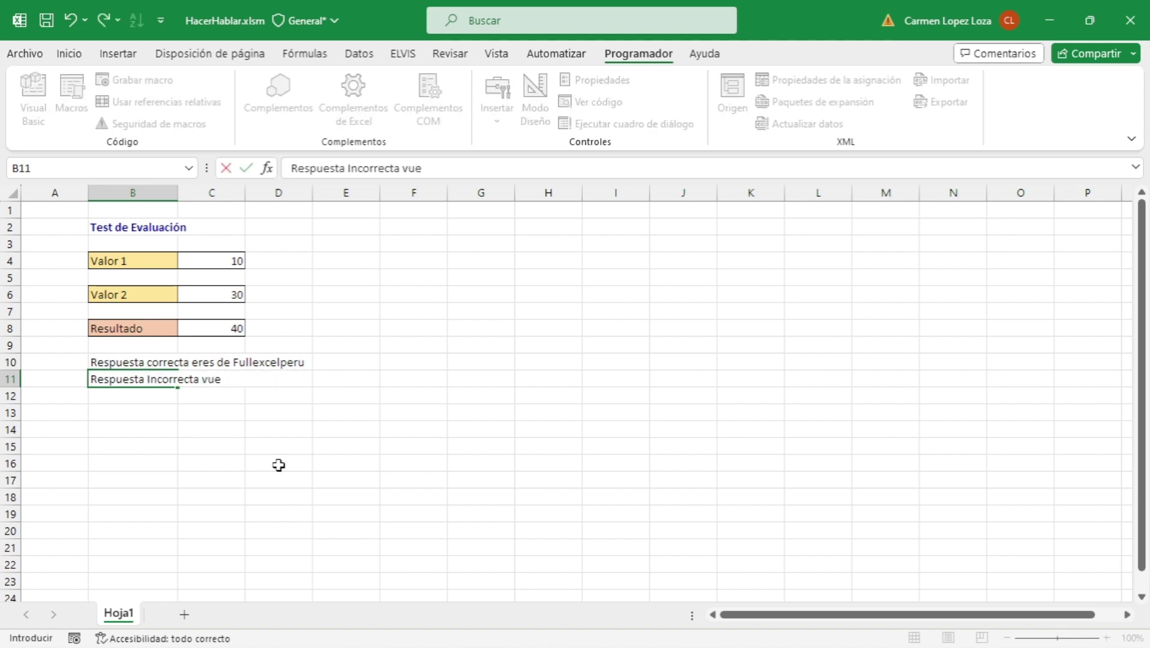
text(lve a)
text( intentar)
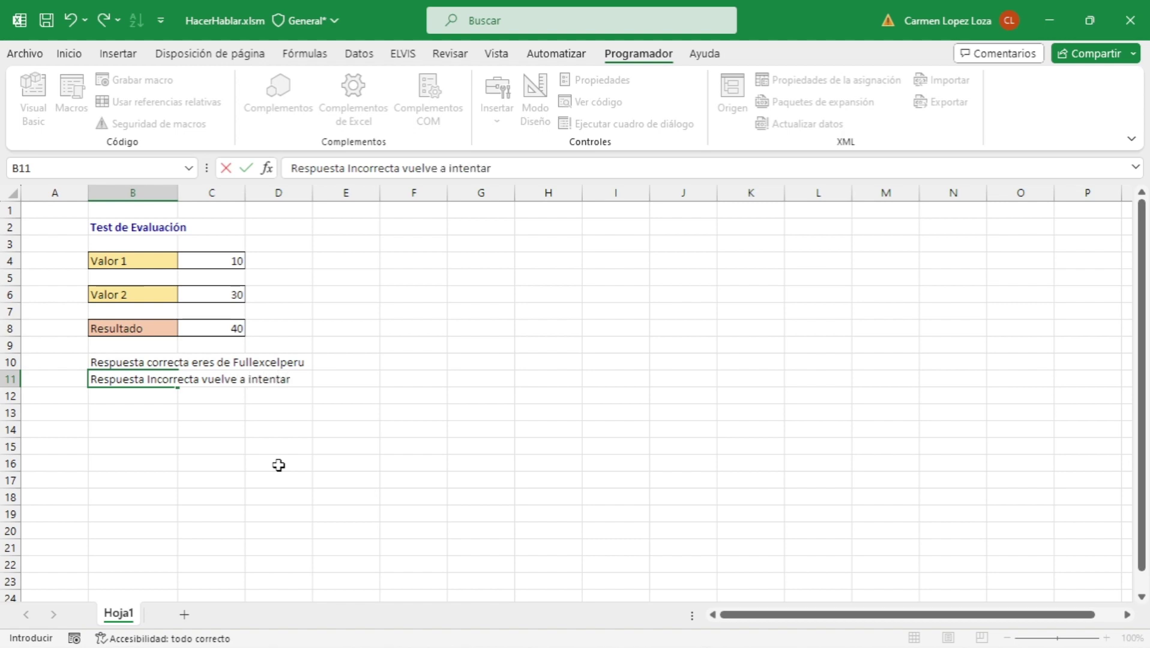
key(Return)
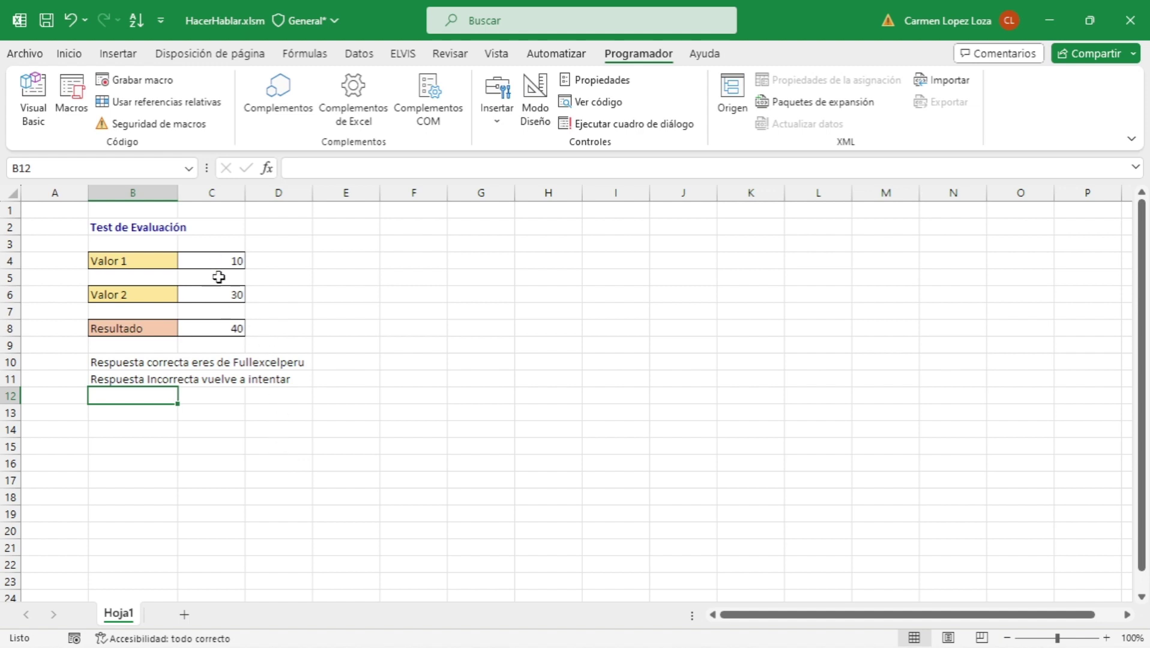
Replace the Resultado value in C8 with 36.
click(227, 328)
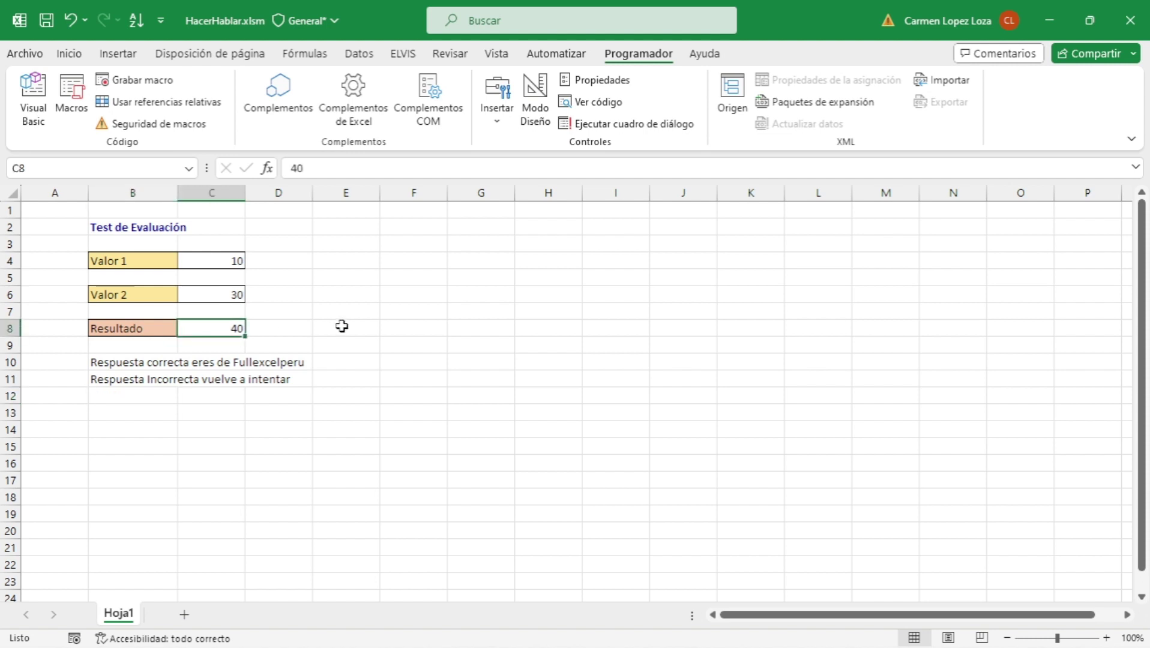
text(36)
key(Return)
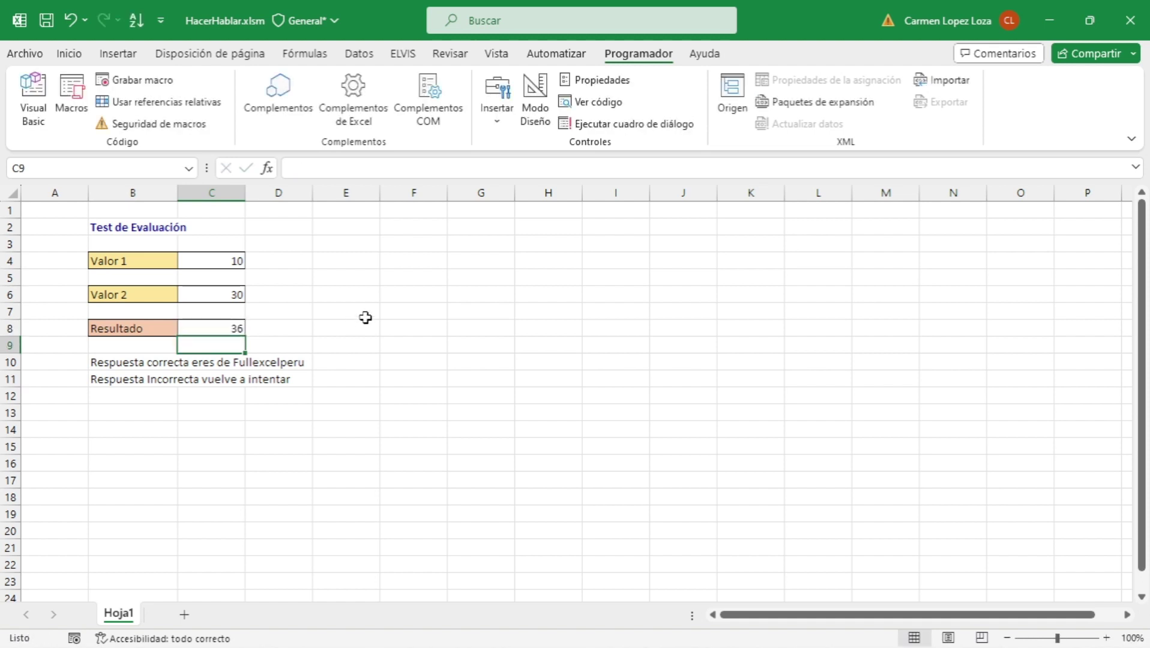
Select a few empty cells and C8 again to review the sheet.
click(367, 312)
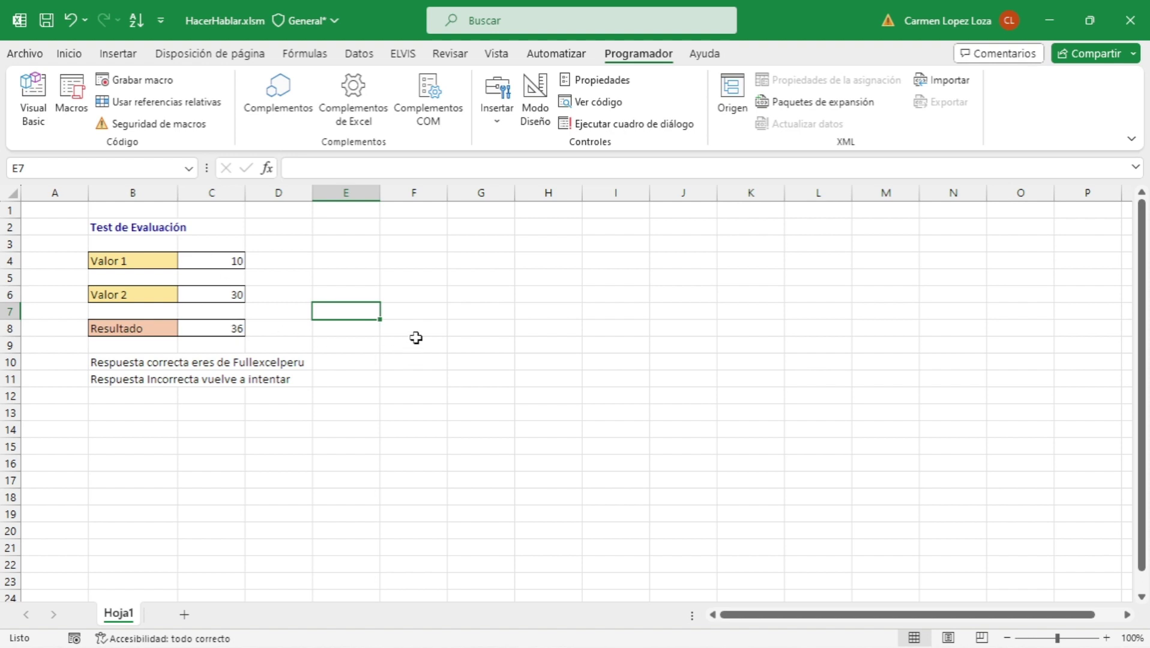
click(420, 312)
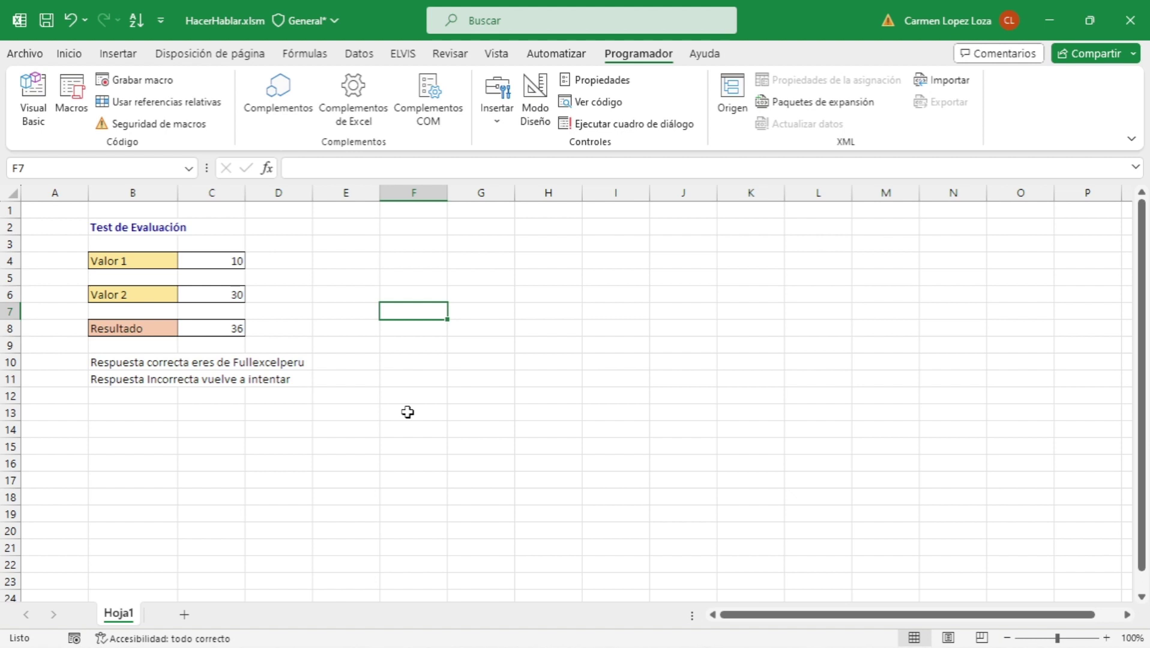
click(216, 329)
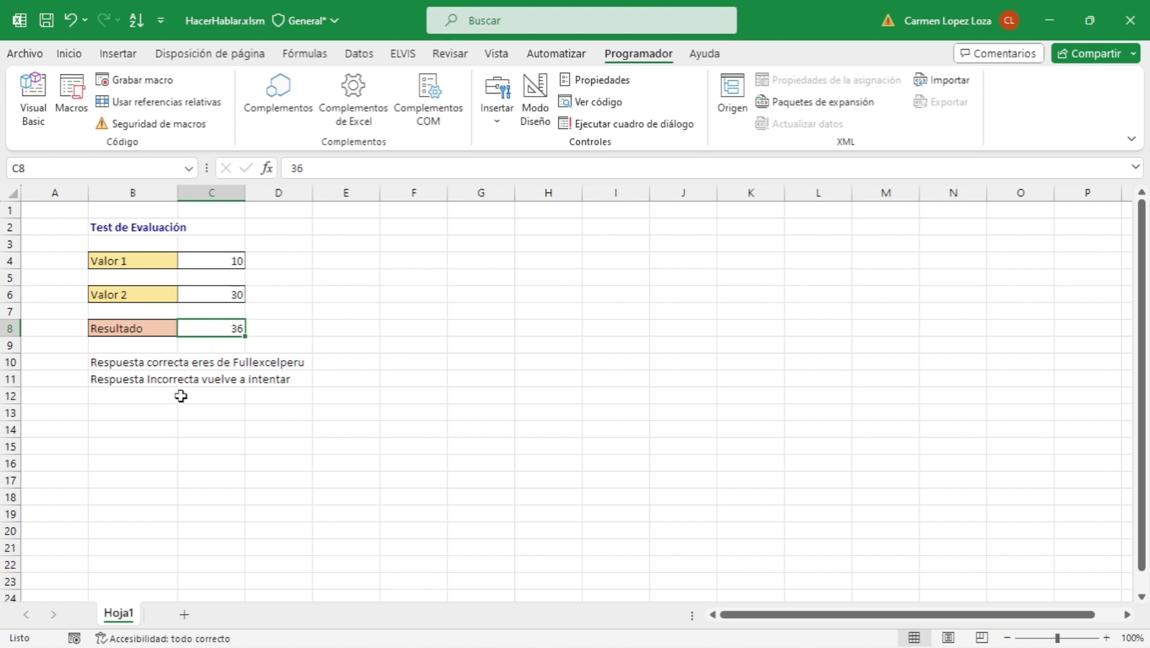
click(342, 391)
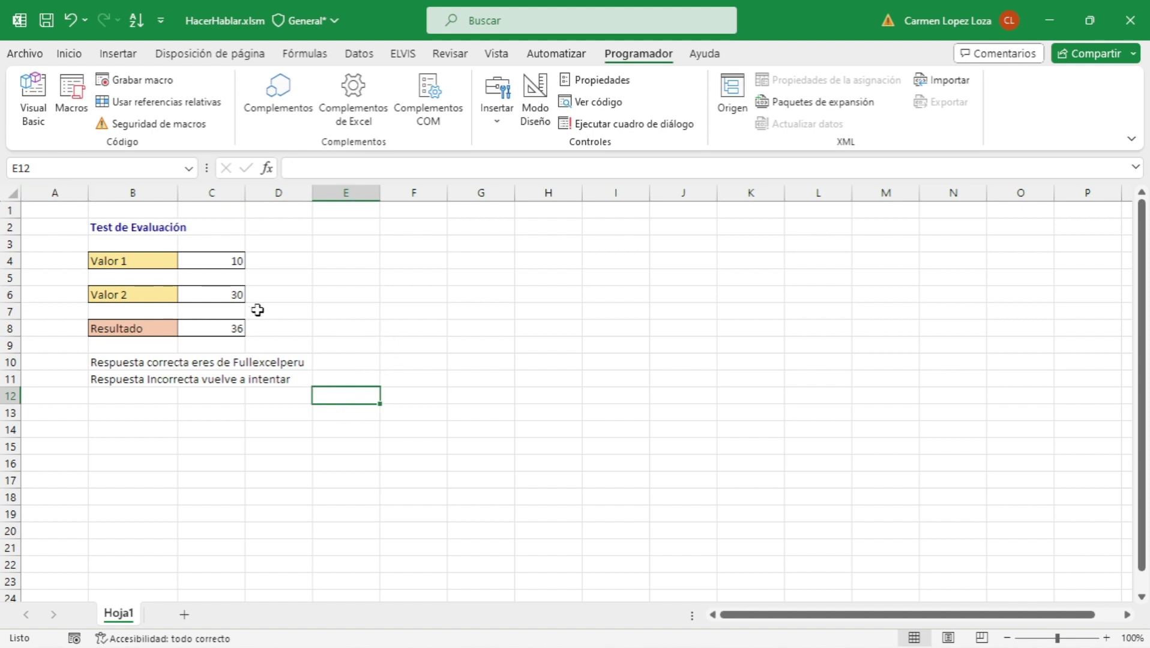
Create an empty Worksheet_SelectionChange procedure in Hoja1's code.
click(32, 114)
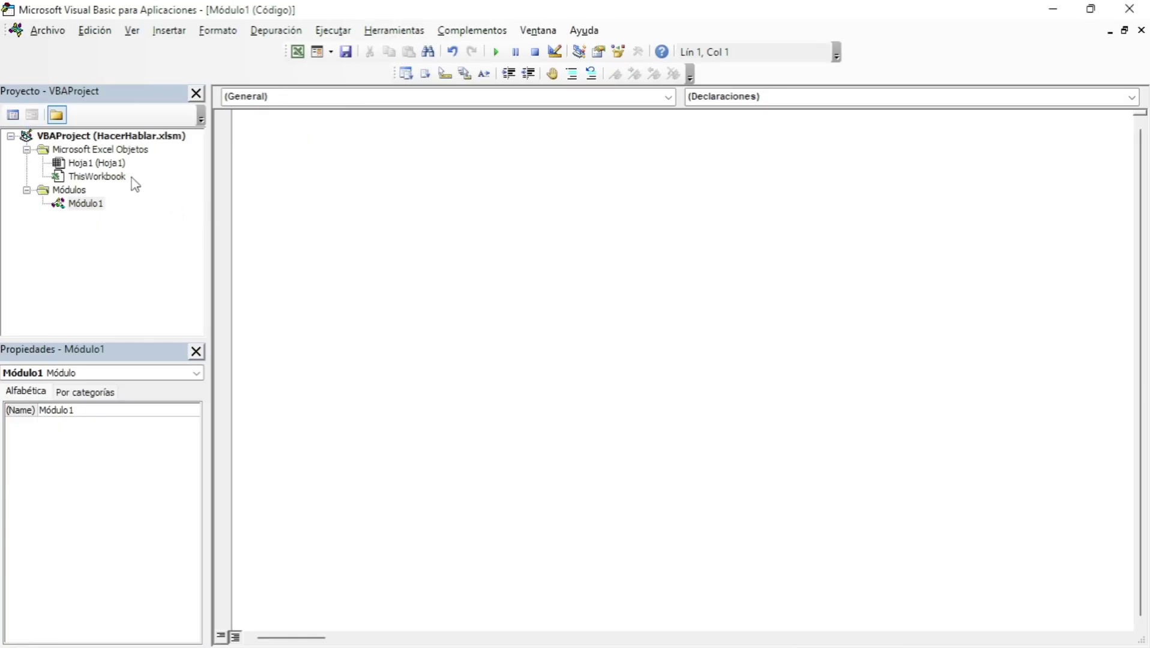
double_click(119, 162)
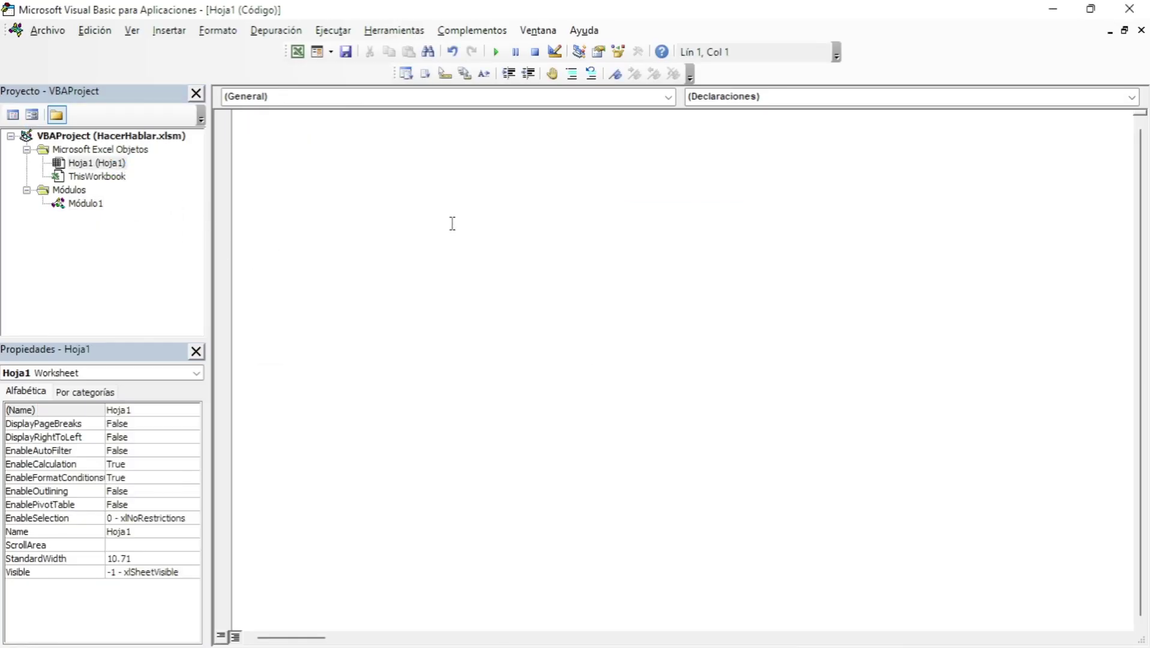
click(668, 97)
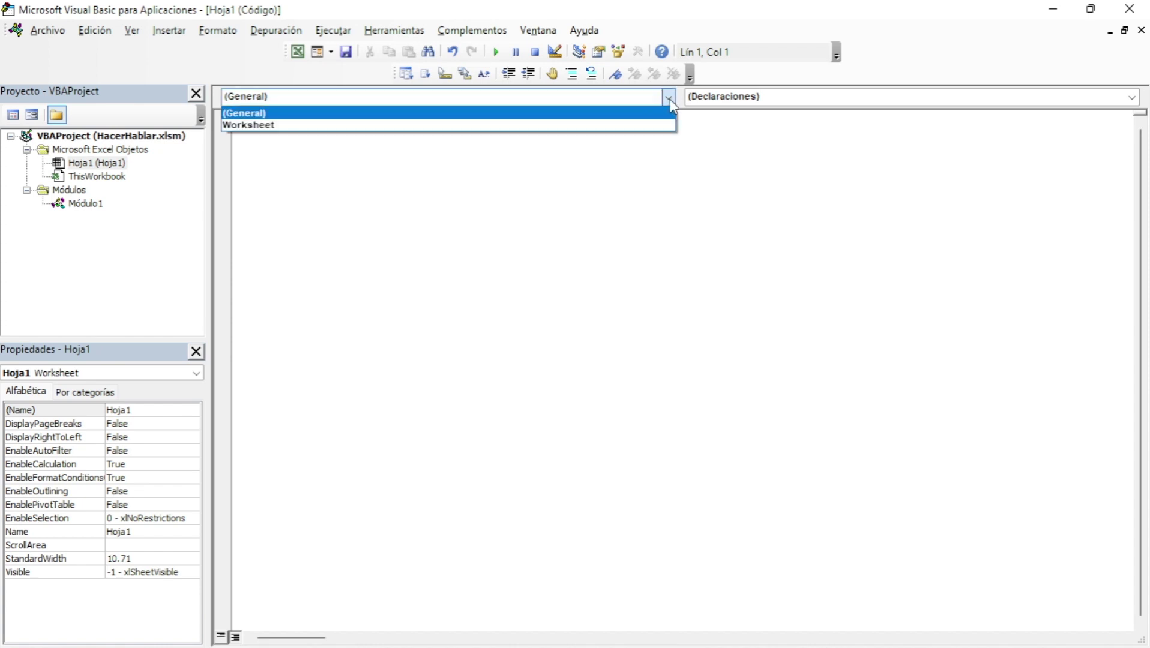
click(293, 126)
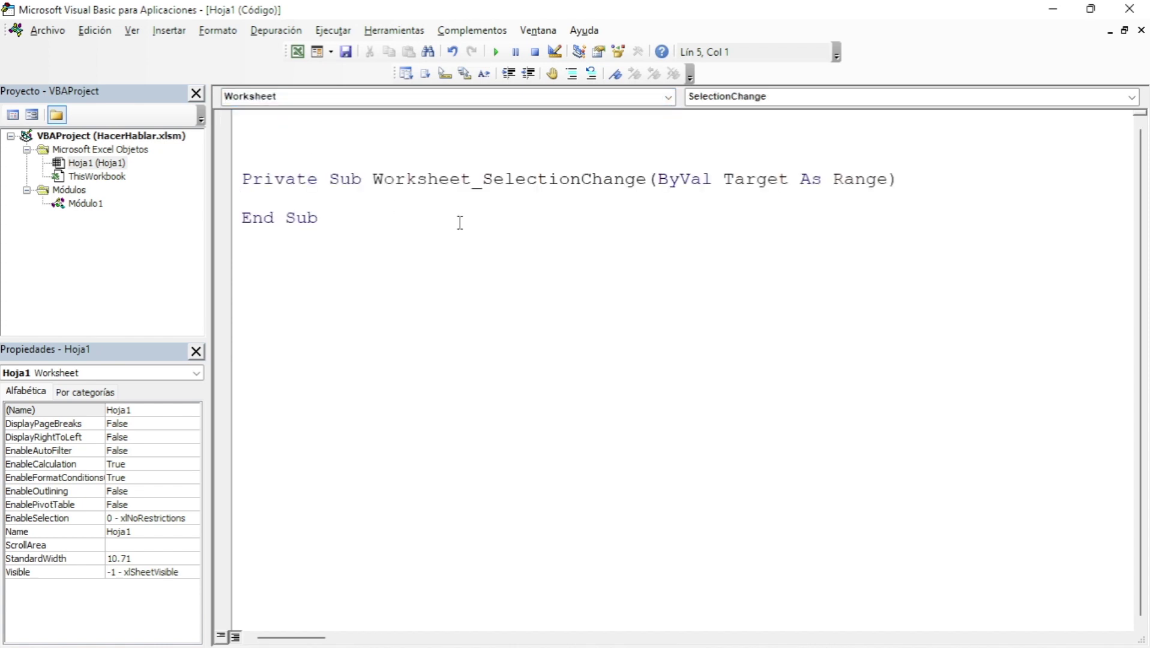
click(1131, 96)
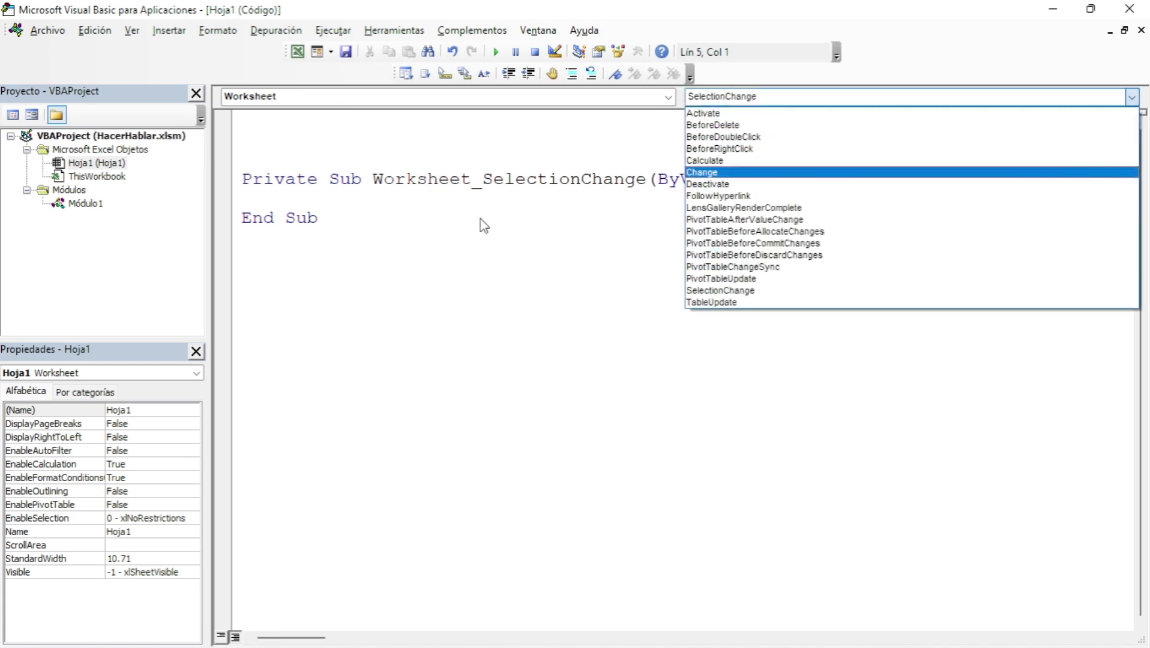
click(415, 202)
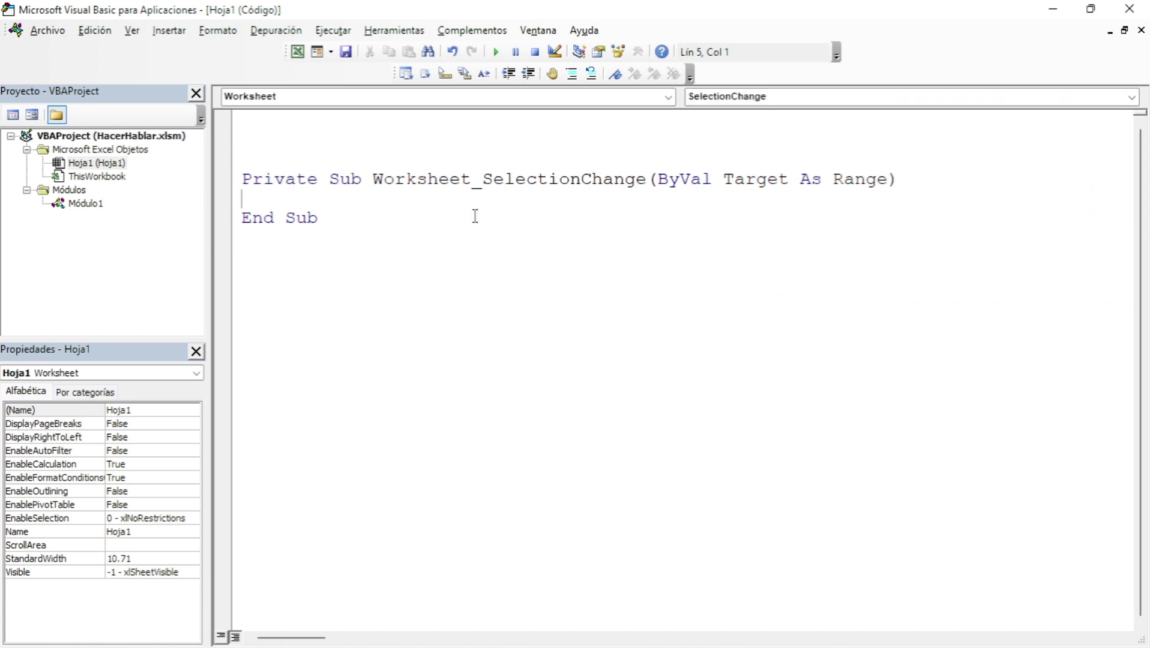
Add the line MsgBox "hola" inside the SelectionChange procedure.
text(msg)
text(box ")
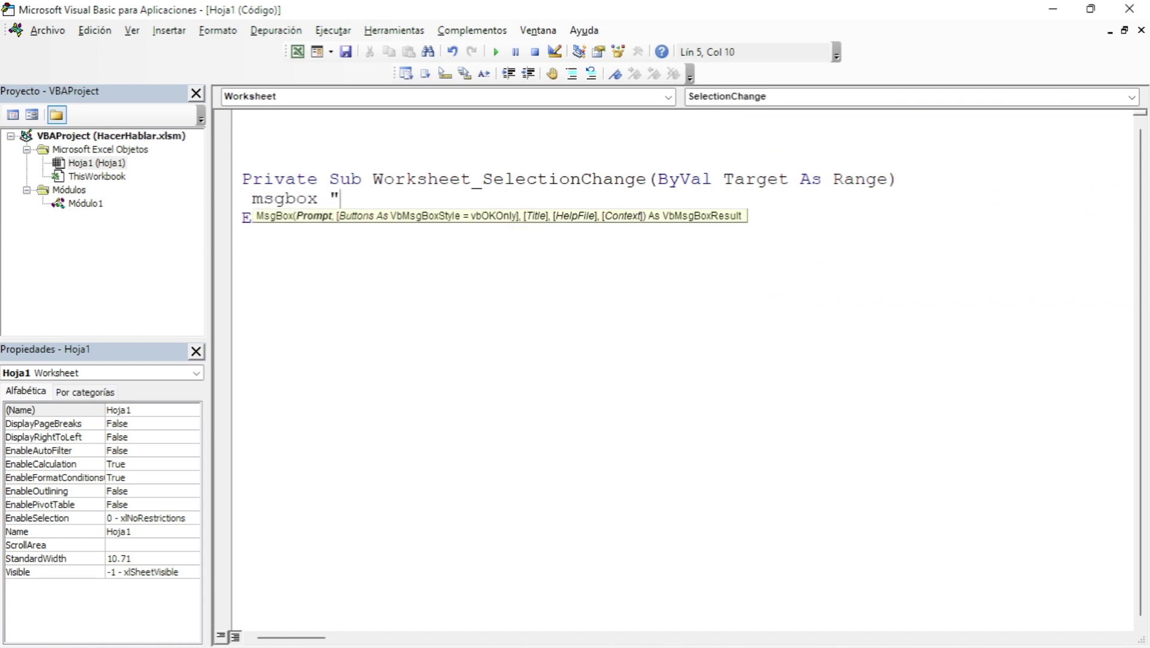
text(hola")
click(576, 288)
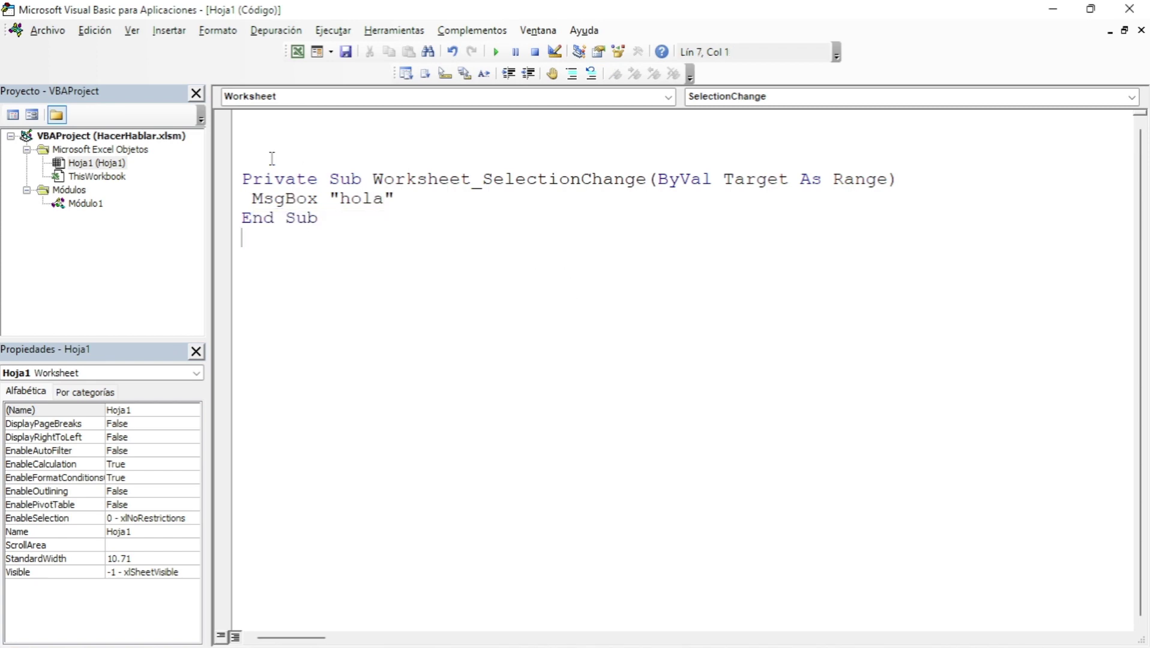
click(297, 52)
Select four different cells, including H9 and G10, dismissing each 'hola' message.
click(425, 274)
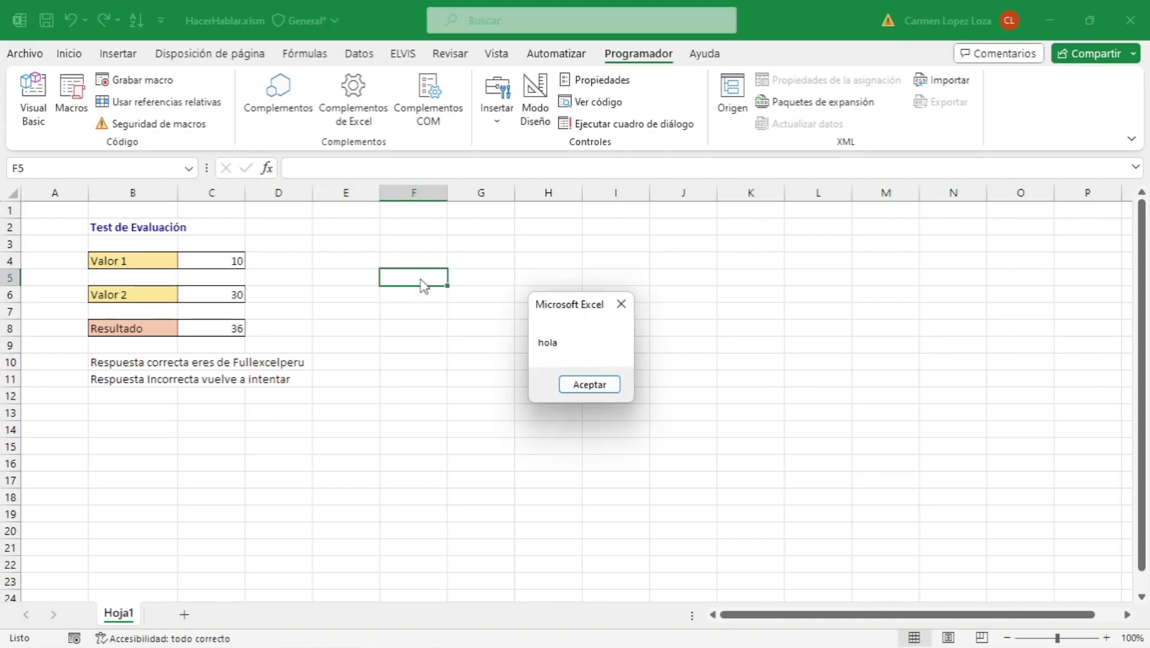
click(590, 387)
click(600, 310)
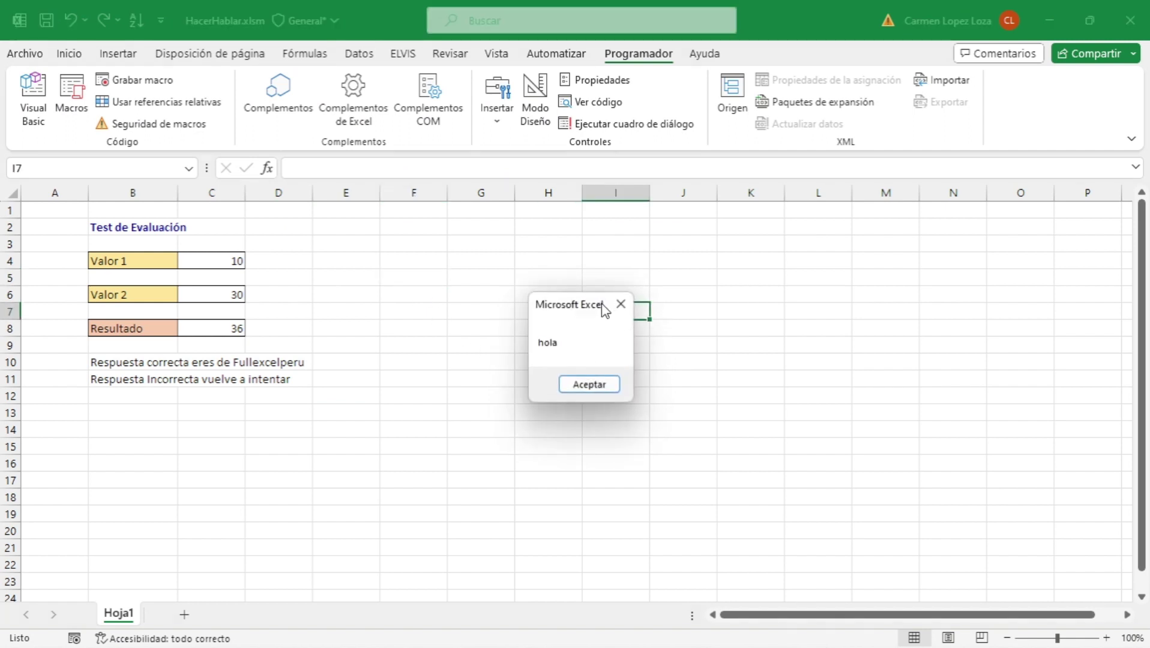
click(585, 386)
click(534, 348)
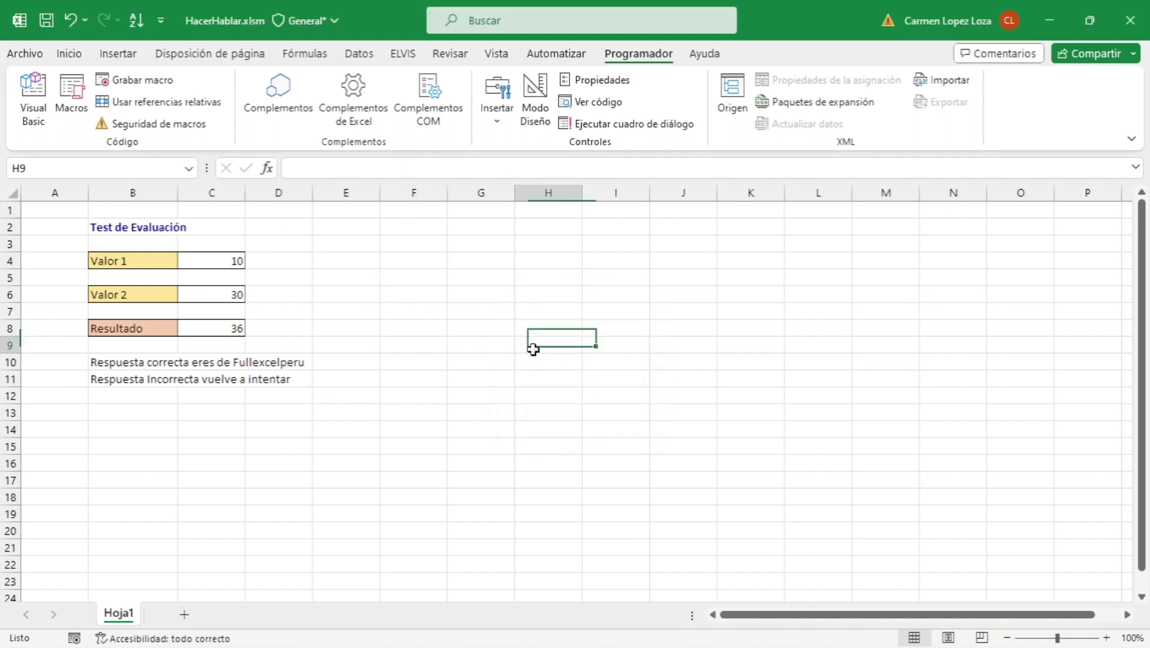
click(577, 387)
click(483, 365)
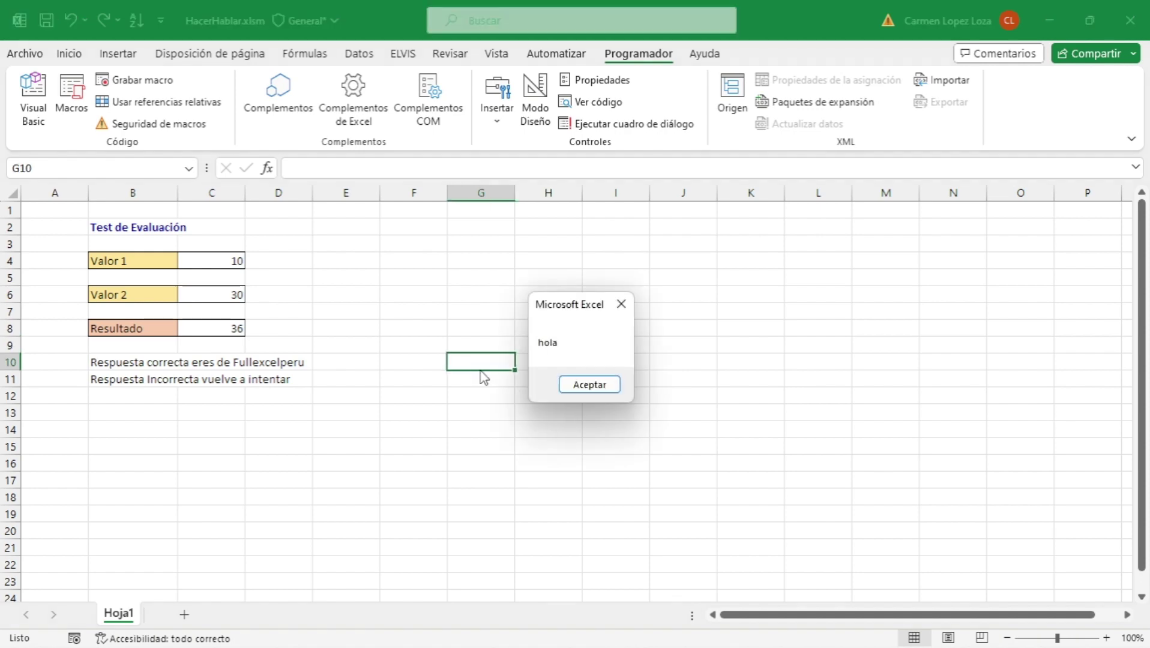
click(594, 388)
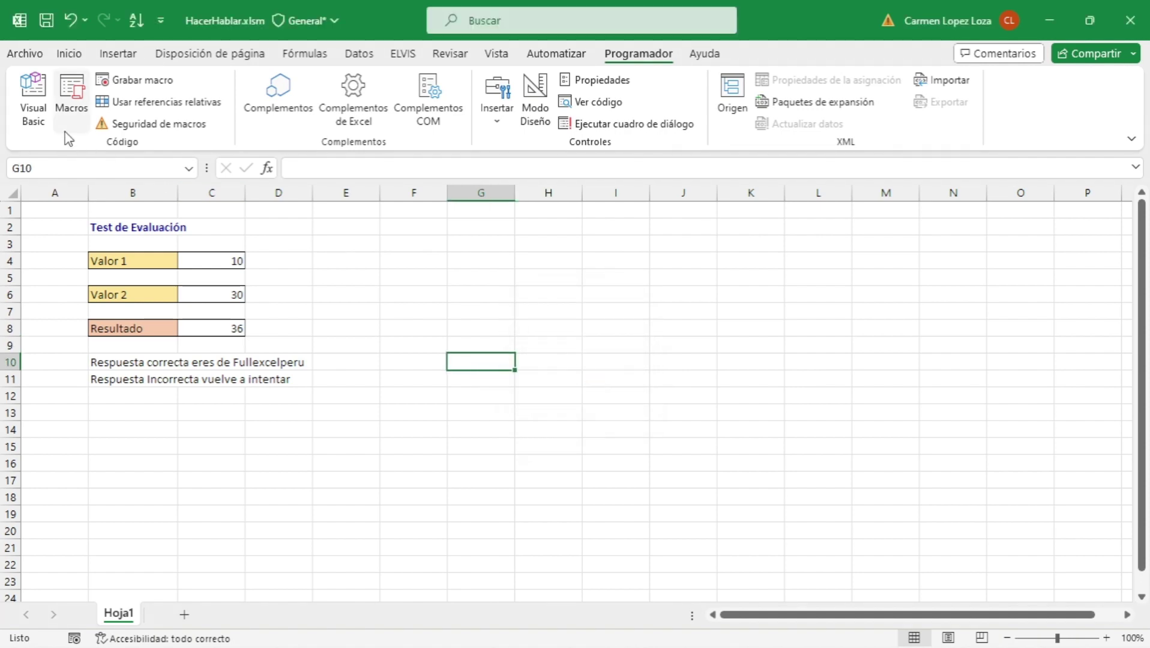
Add a Worksheet_BeforeDoubleClick procedure and move the MsgBox "hola" line into it.
click(24, 111)
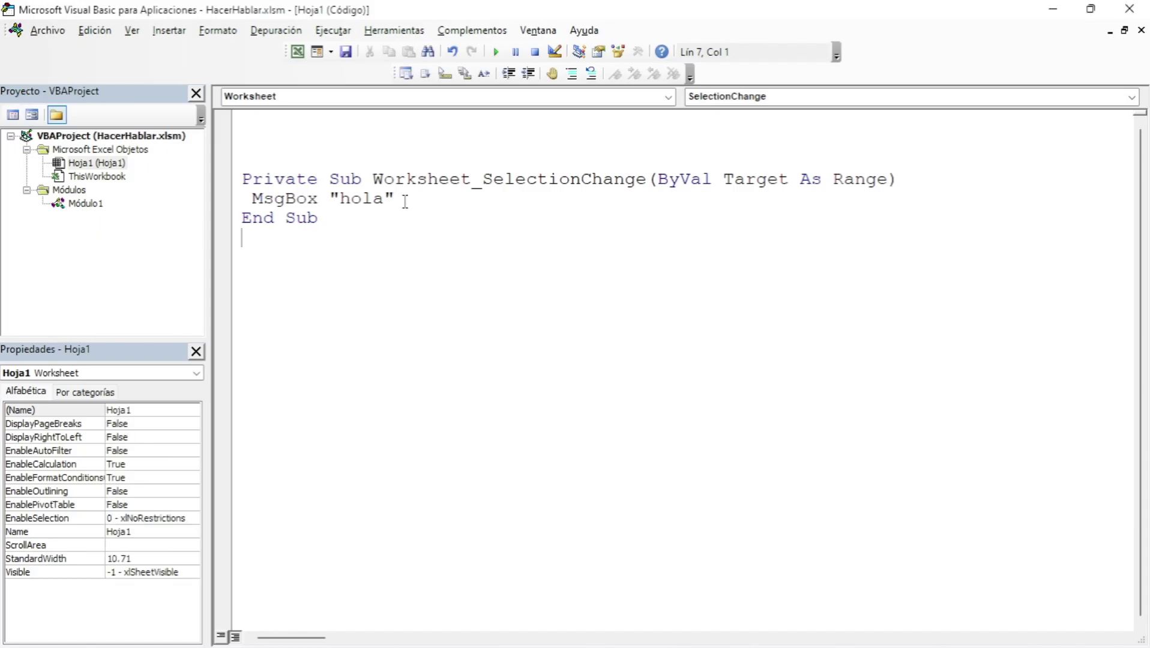
click(1132, 97)
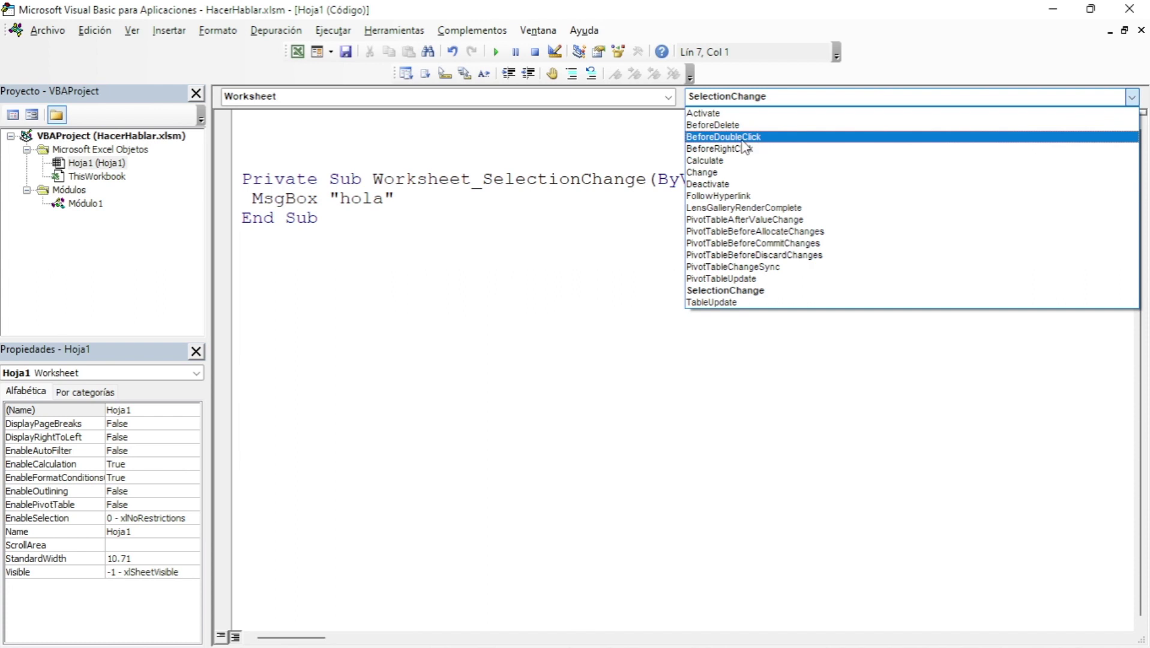
click(758, 138)
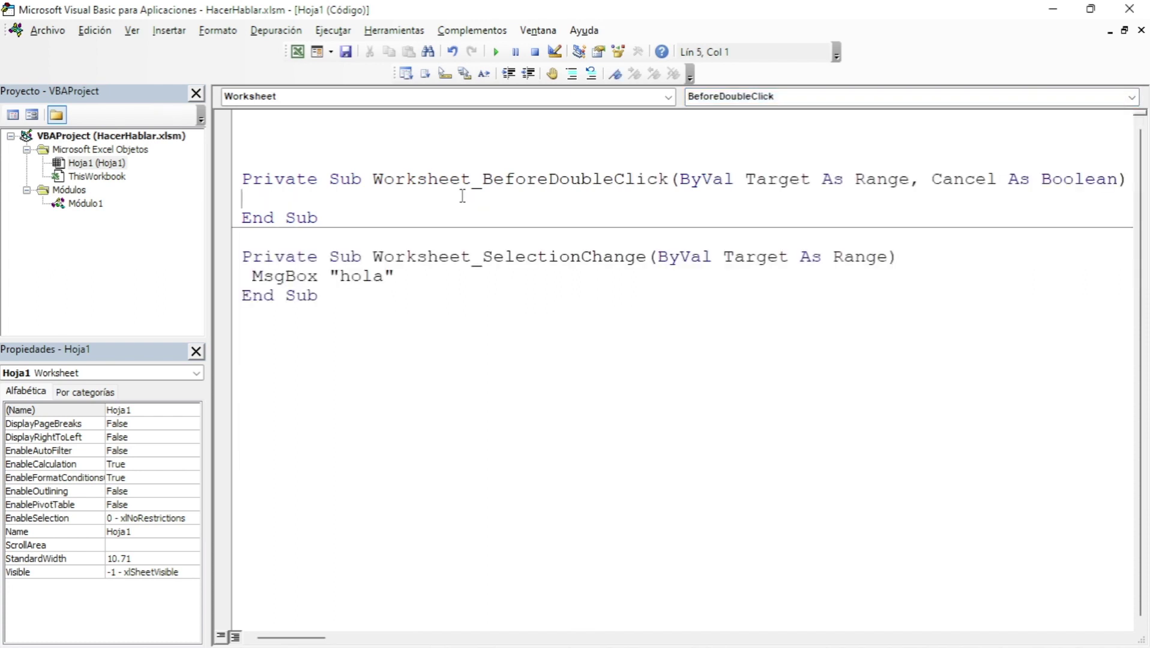
drag(414, 277, 248, 277)
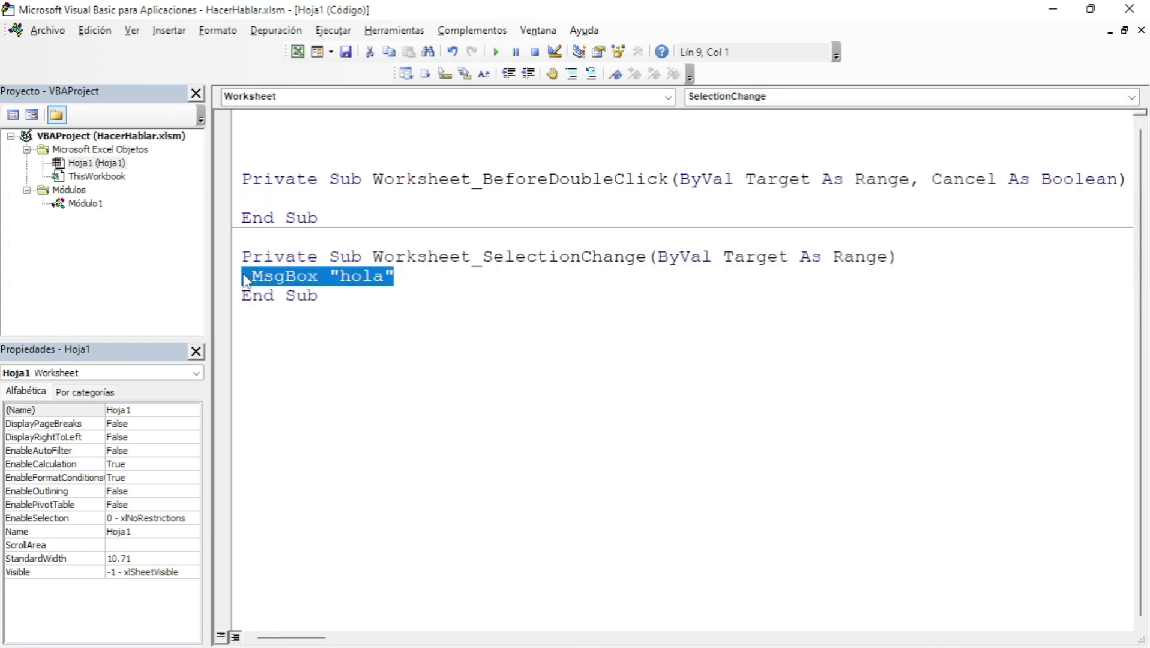
key(ctrl+x)
click(293, 199)
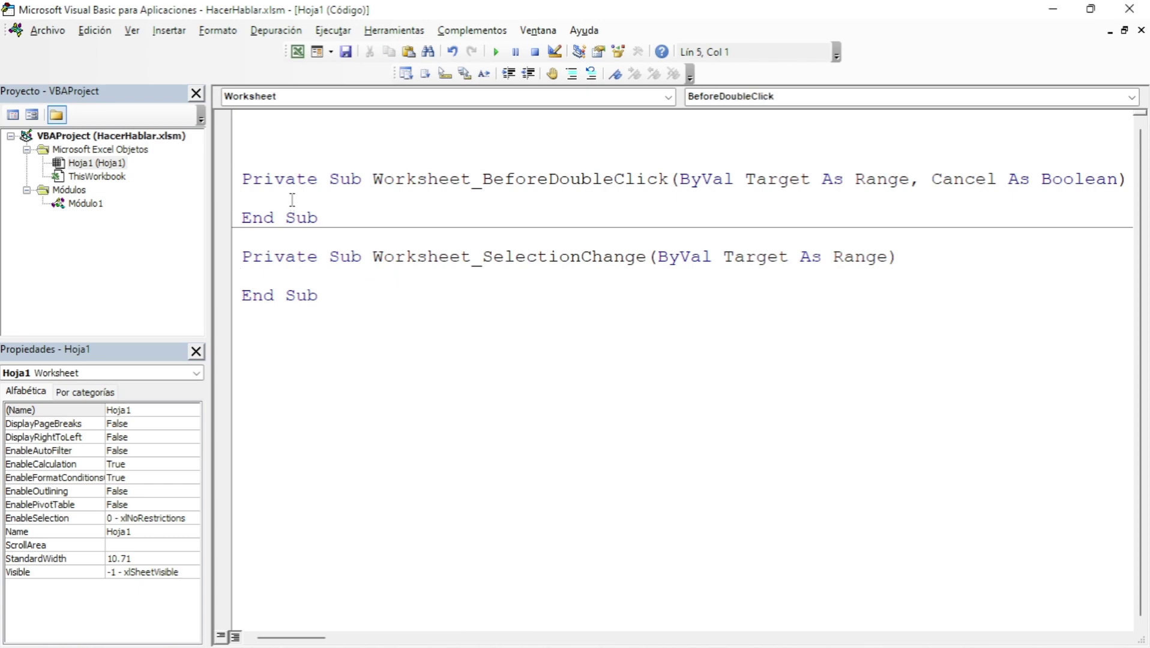
key(ctrl+v)
Double-click F3 in the sheet to confirm the 'hola' message appears, then dismiss it.
click(297, 52)
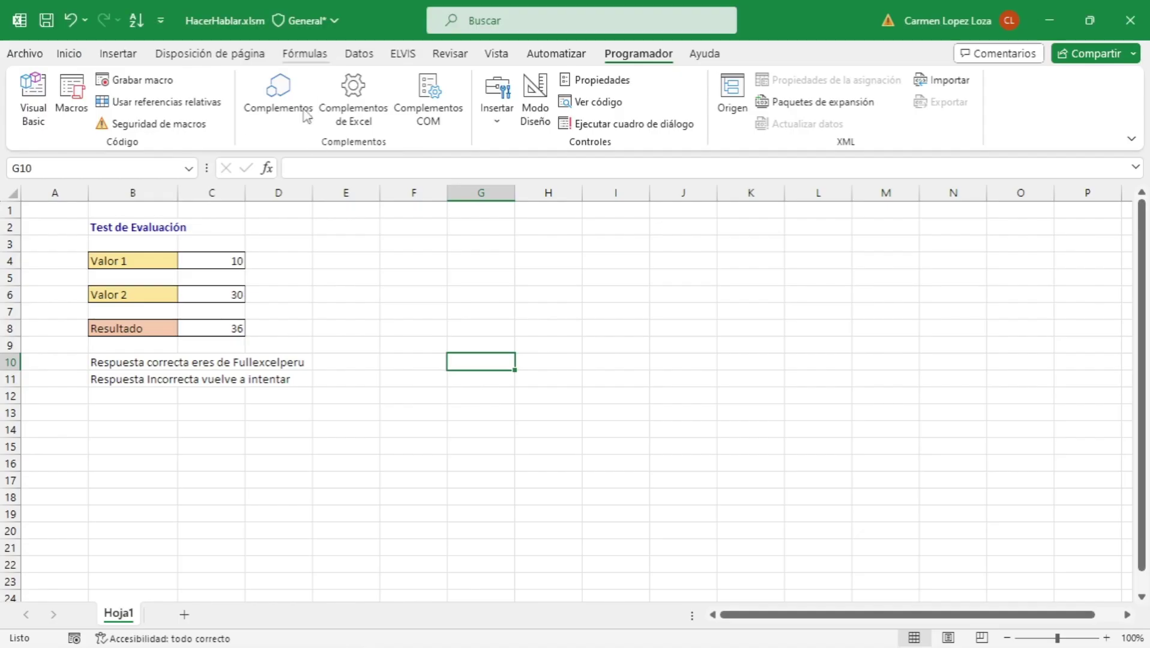
click(428, 243)
double_click(428, 243)
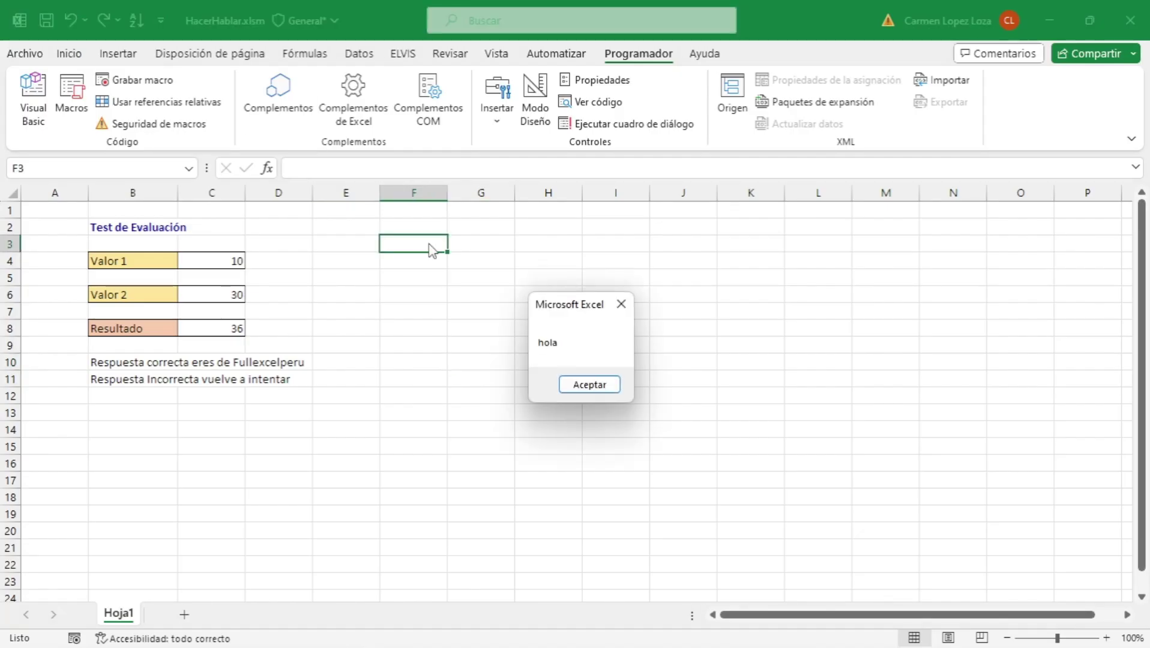
click(590, 386)
Double-click H5 to test the 'hola' message again, dismiss it, and select G8.
double_click(556, 281)
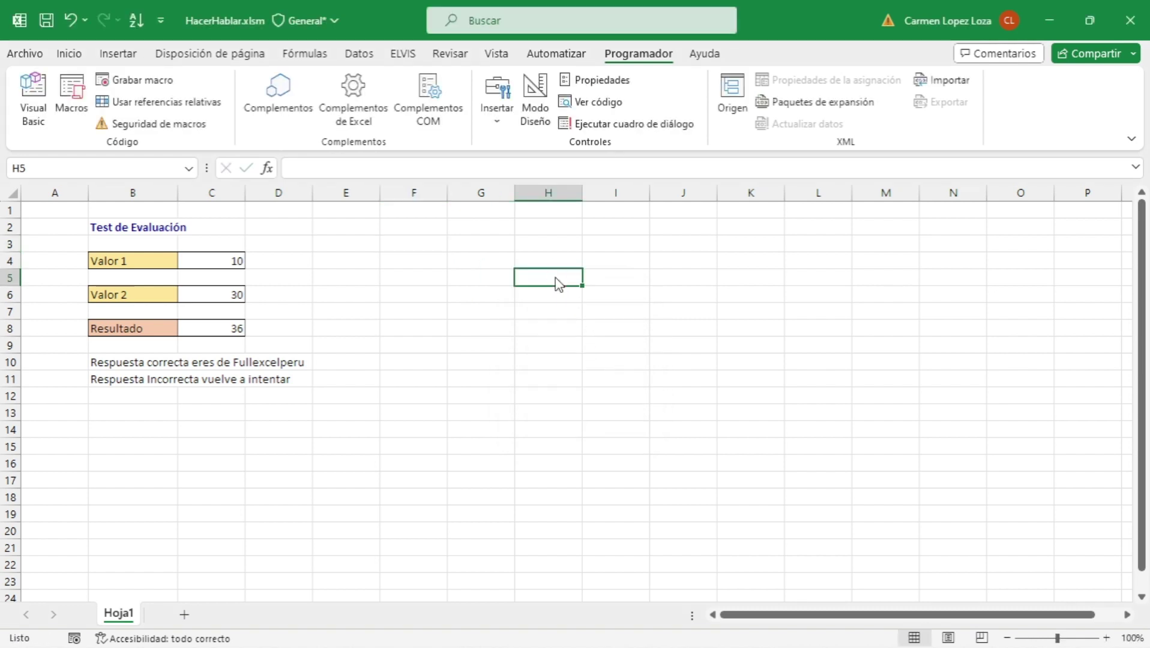
click(589, 386)
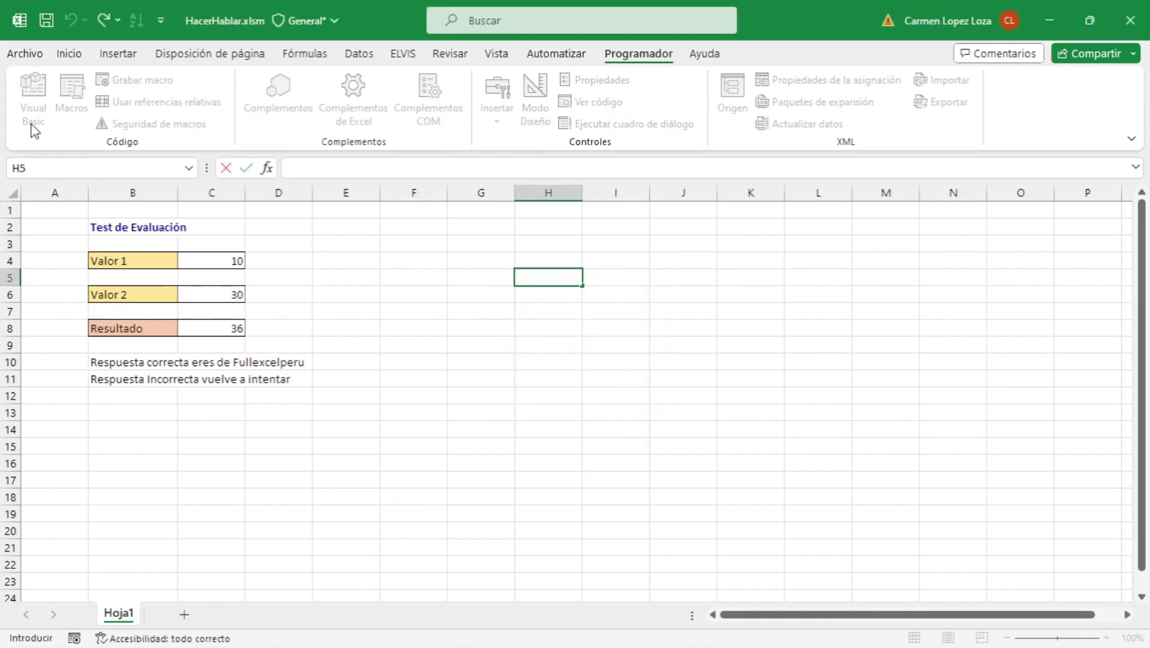
click(501, 332)
Delete the BeforeDoubleClick procedure and leftover blank lines, adding room inside SelectionChange.
click(33, 99)
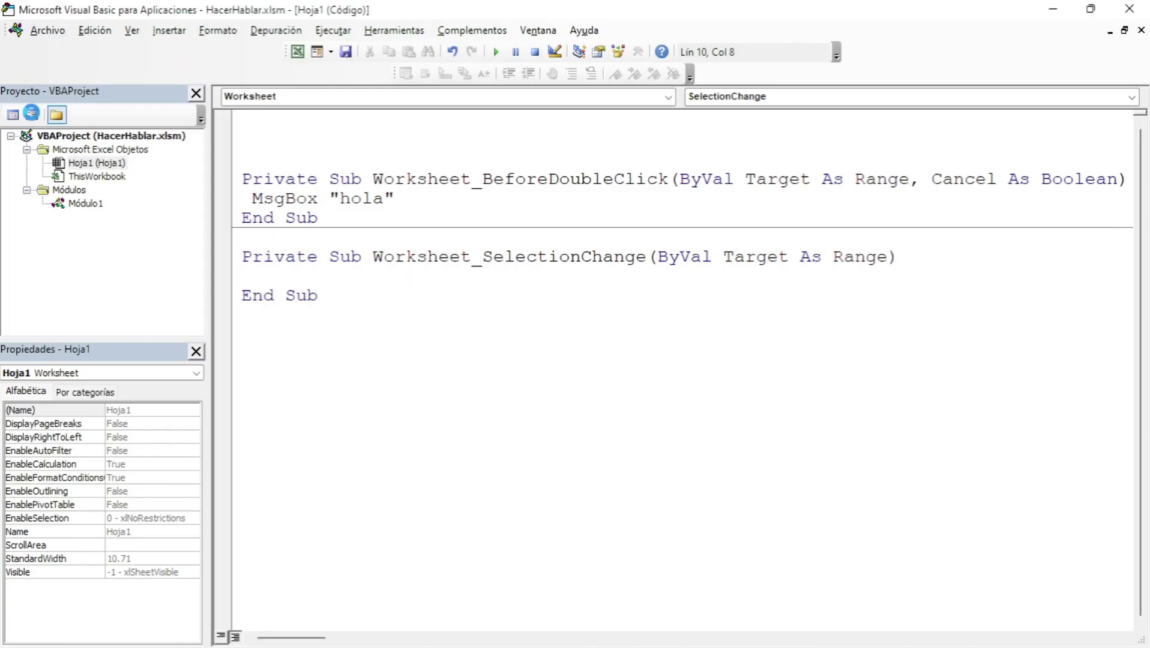
drag(318, 217, 232, 180)
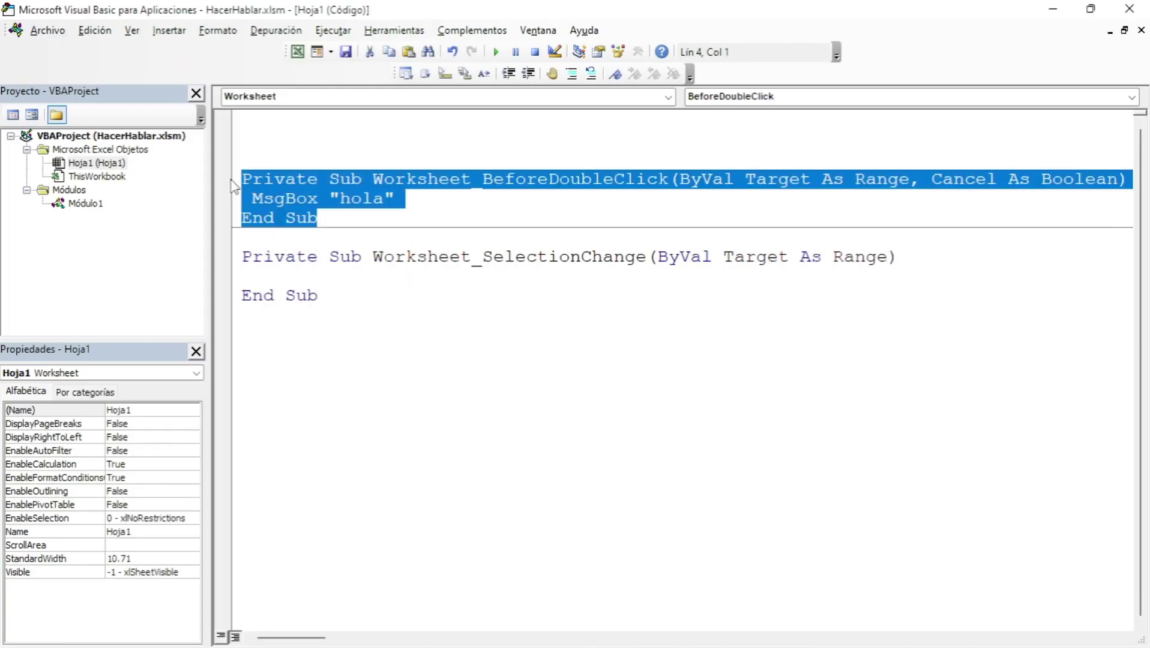
key(Delete)
key(Delete)
key(BackSpace)
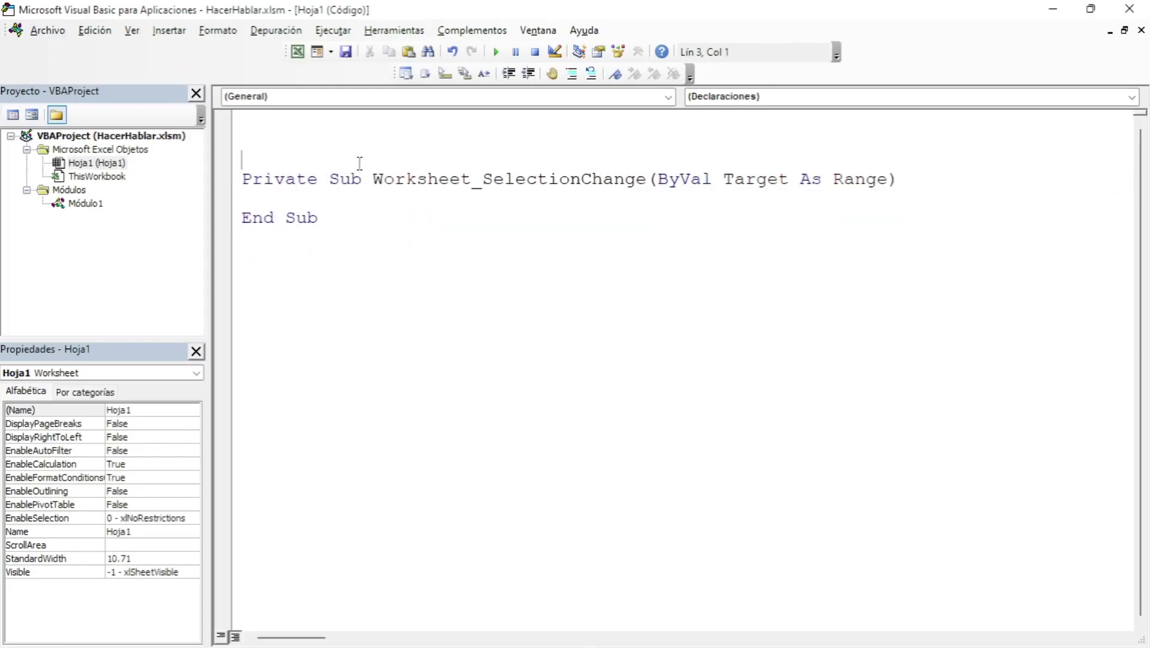
key(BackSpace)
key(BackSpace)
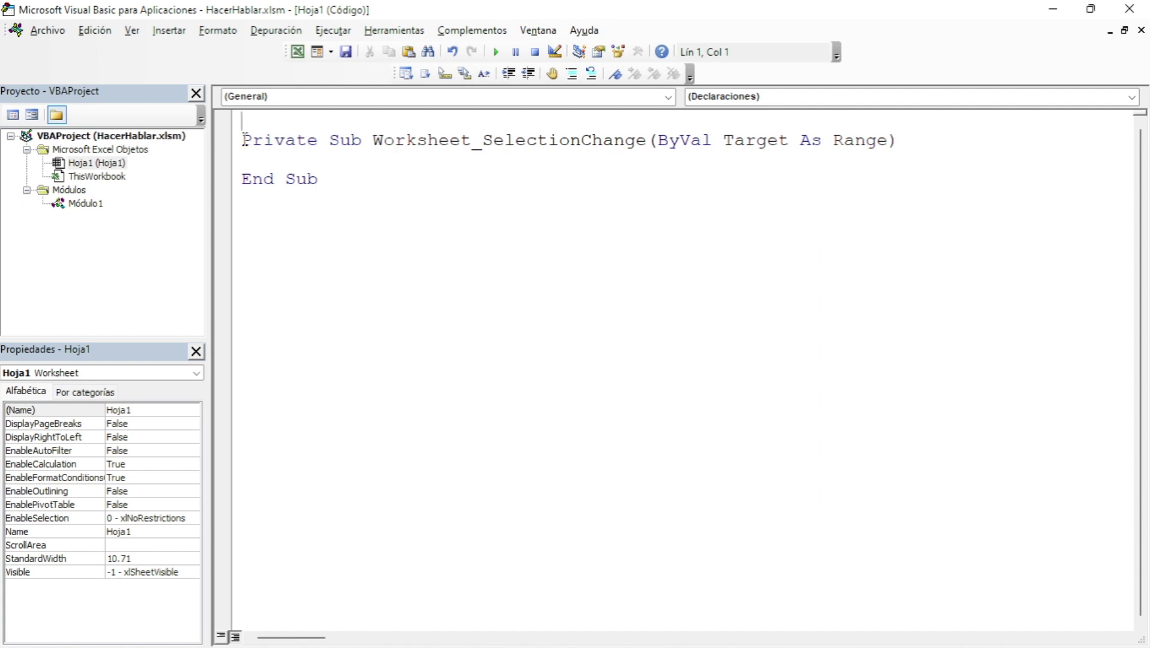
key(Delete)
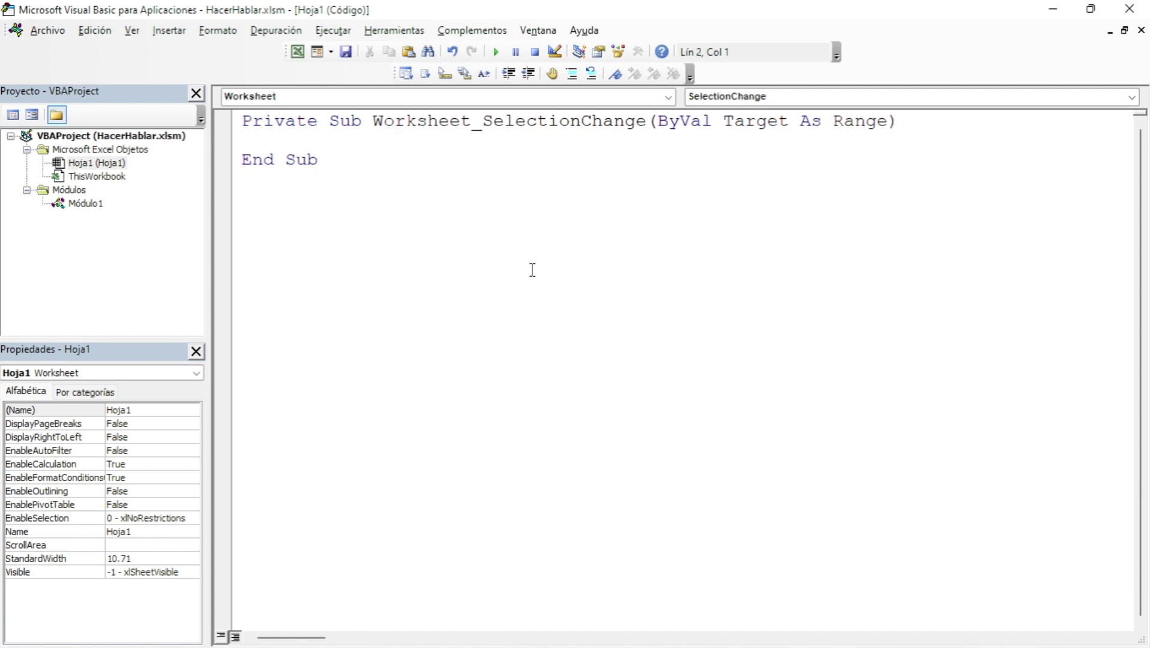
key(Return)
key(Return)
key(Return)
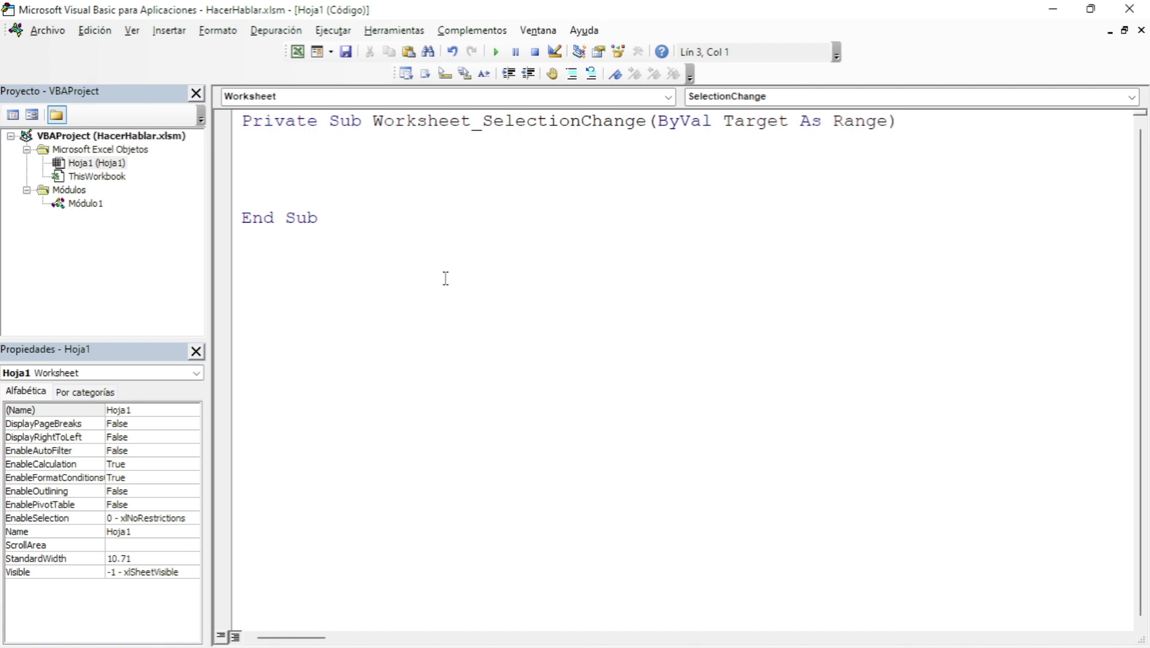
Check cell C8, then start the line 'If Target.Address = $' inside SelectionChange.
click(297, 52)
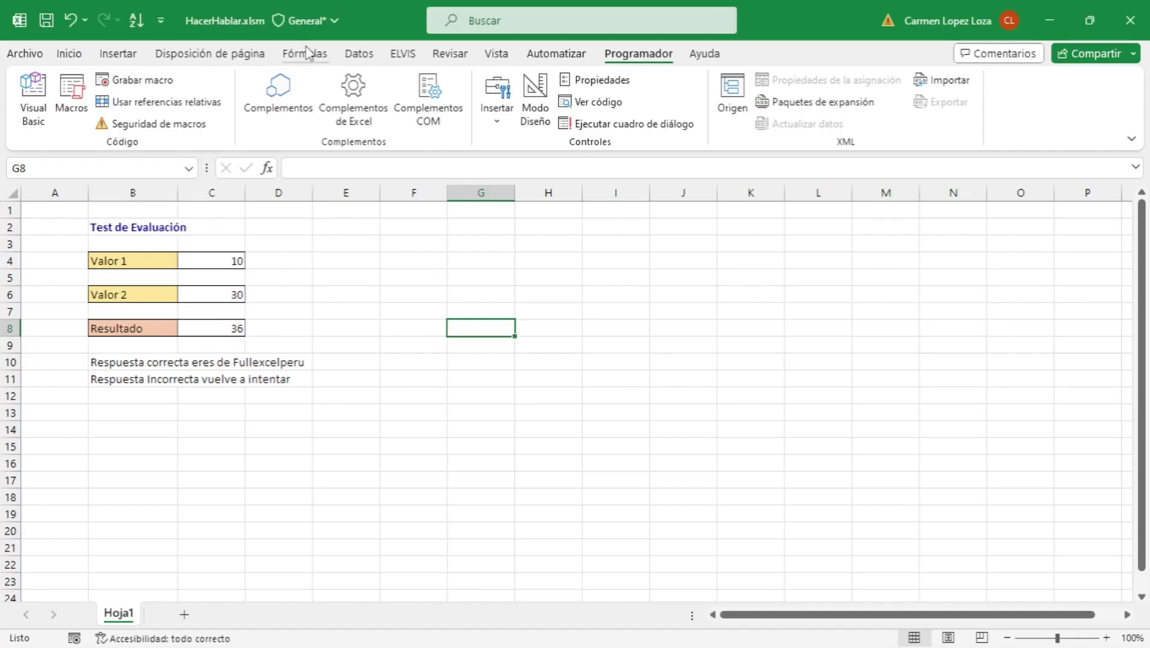
click(220, 329)
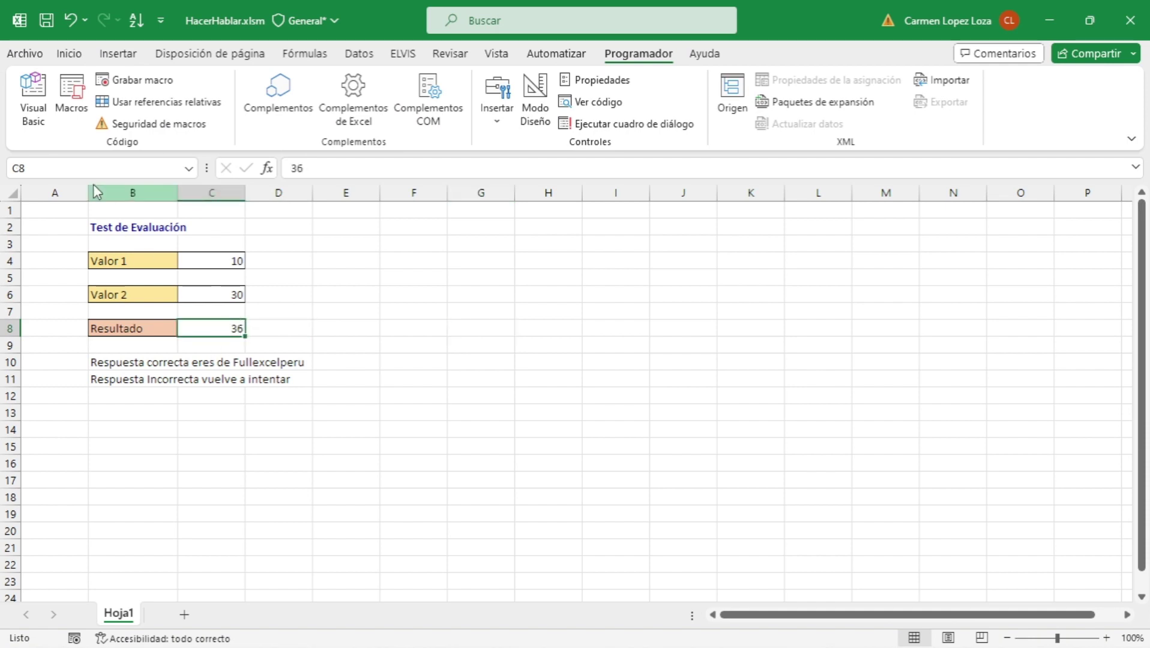
click(33, 99)
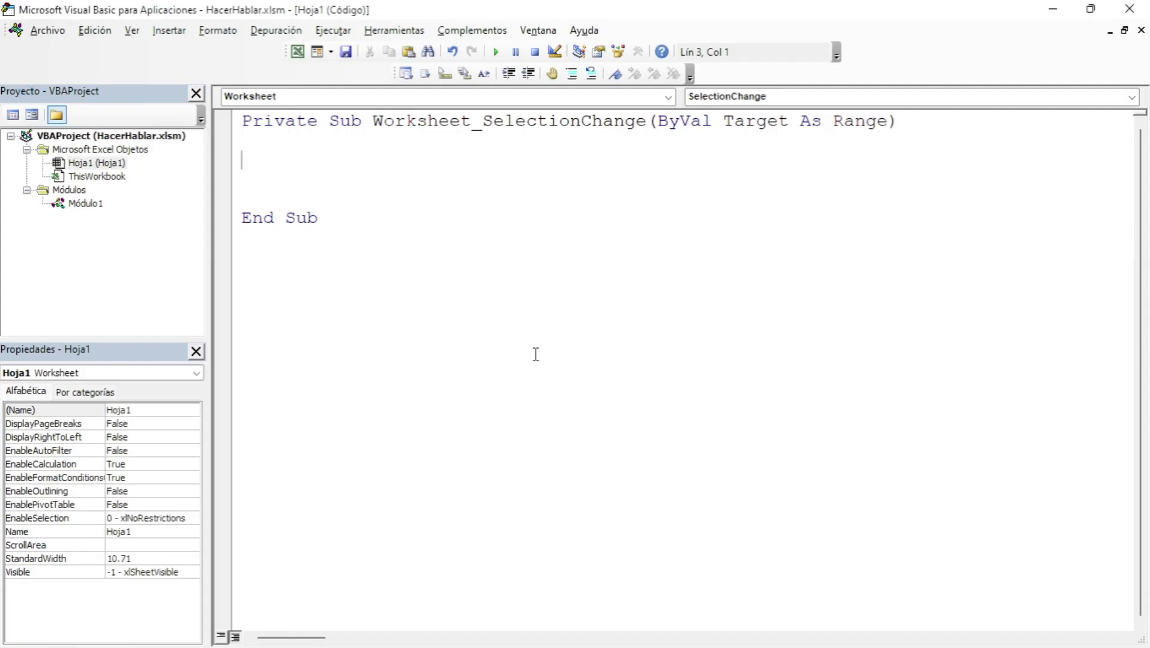
key(Tab)
text(if )
text(Tar)
text(get.)
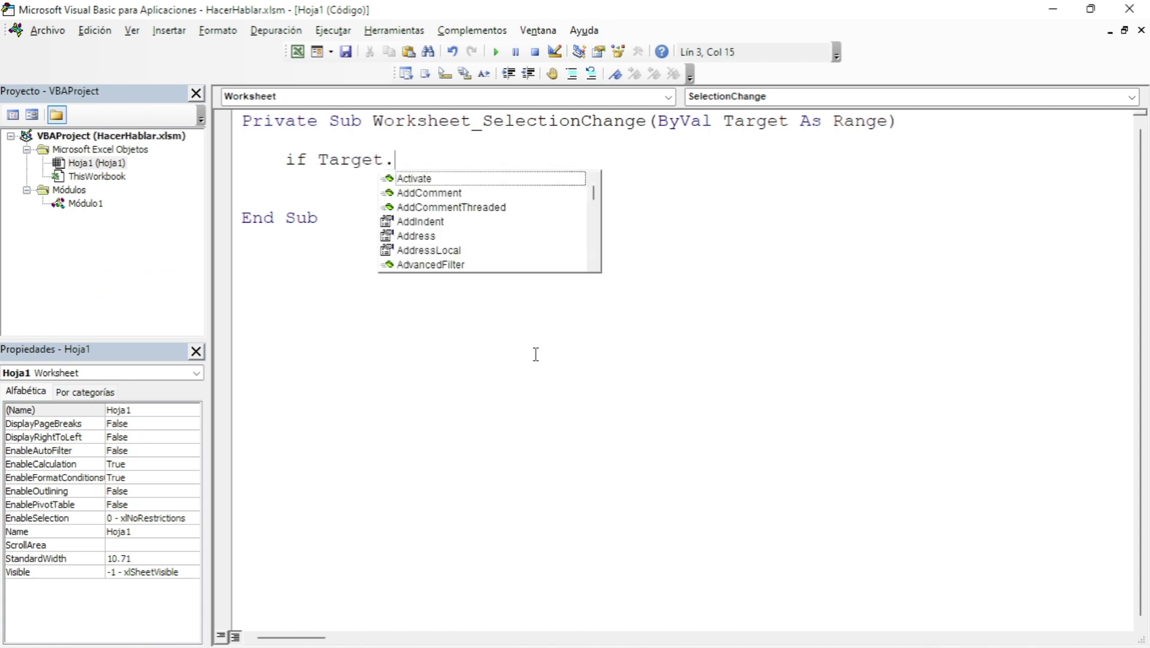
text(a)
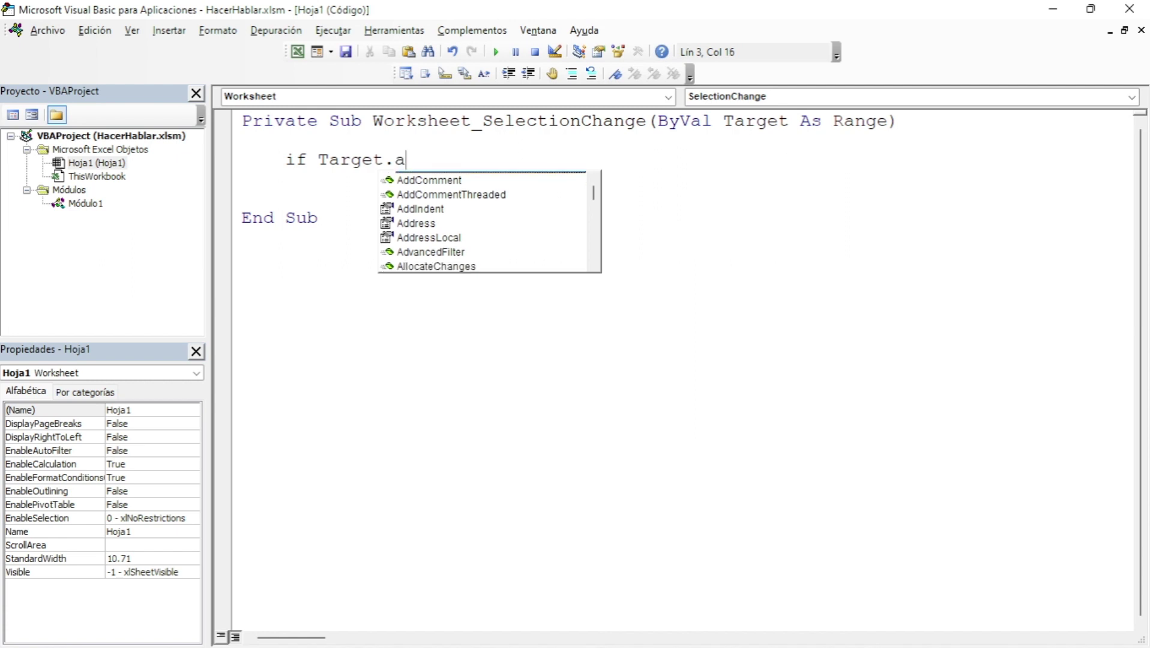
text(d)
key(Down)
key(Down)
key(Down)
key(Tab)
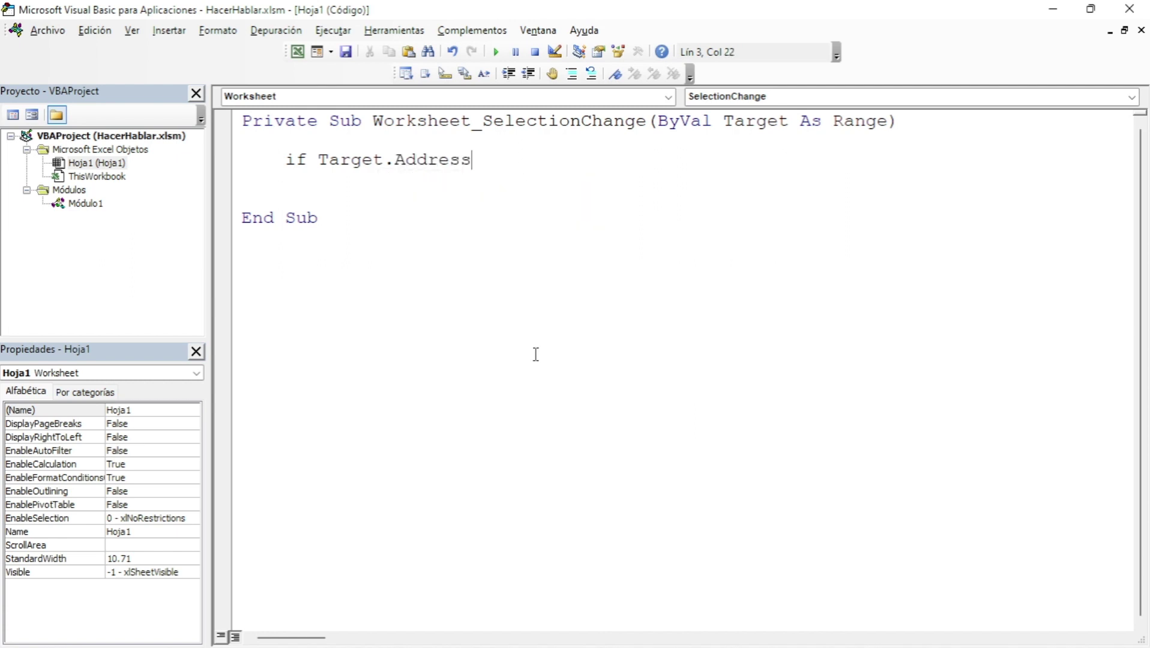
text(= )
text($)
Complete the condition as If Target.Address = "$C$8" Then.
click(297, 52)
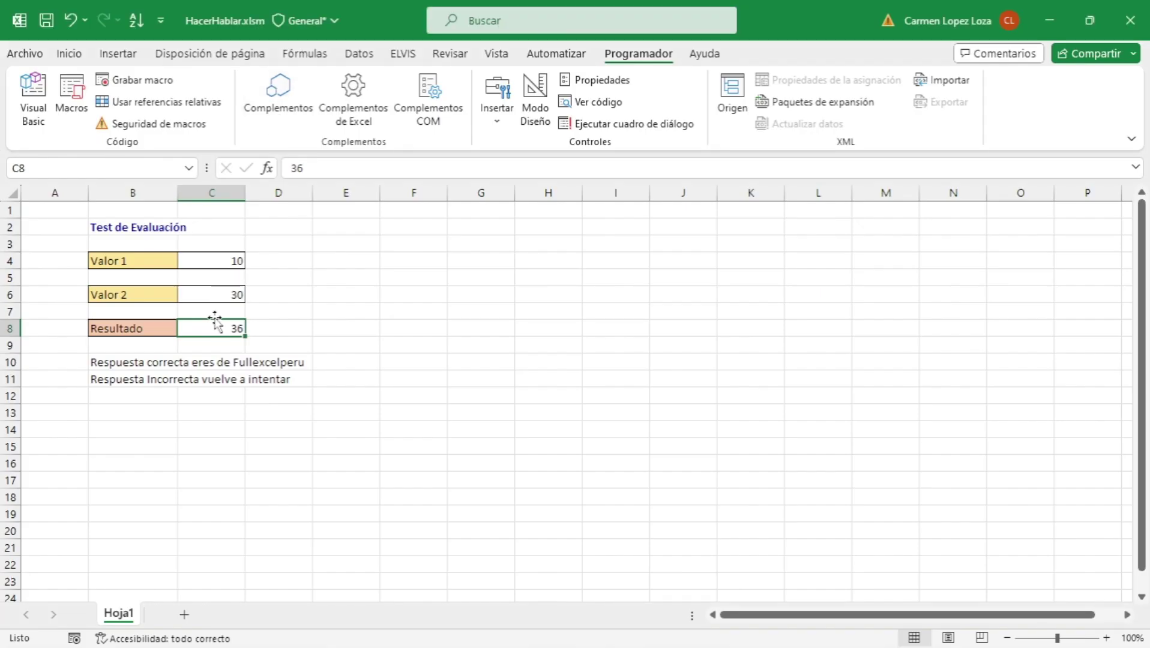
click(33, 96)
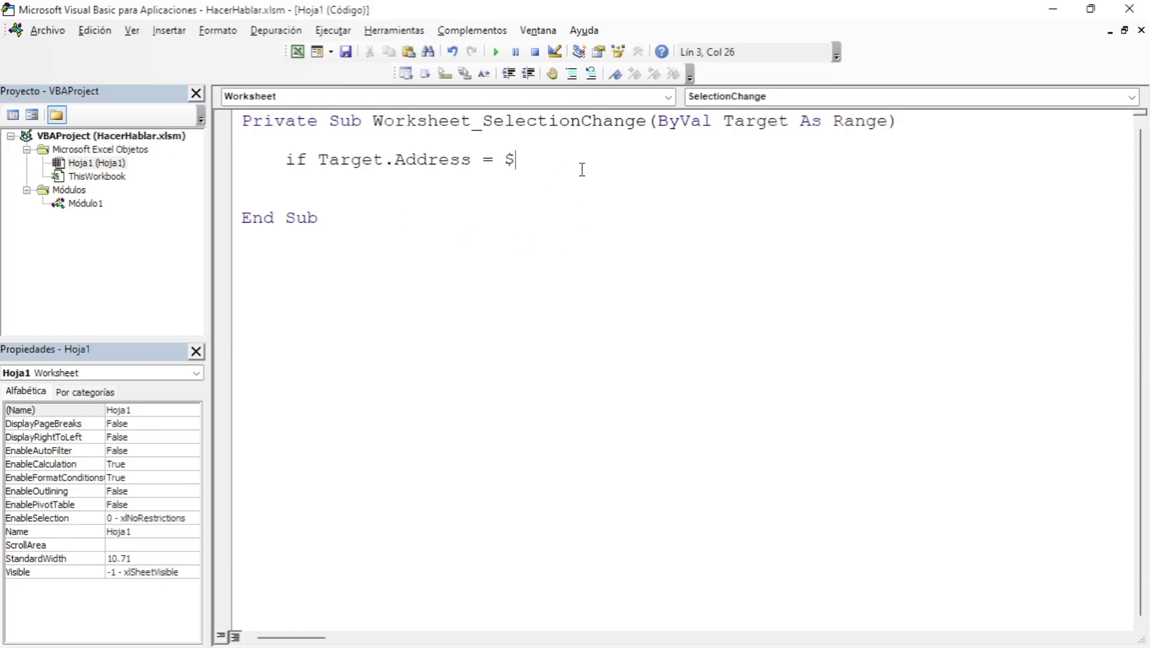
text(C$)
text(8)
text( THEN)
key(BackSpace)
key(BackSpace)
key(BackSpace)
text(then)
key(Return)
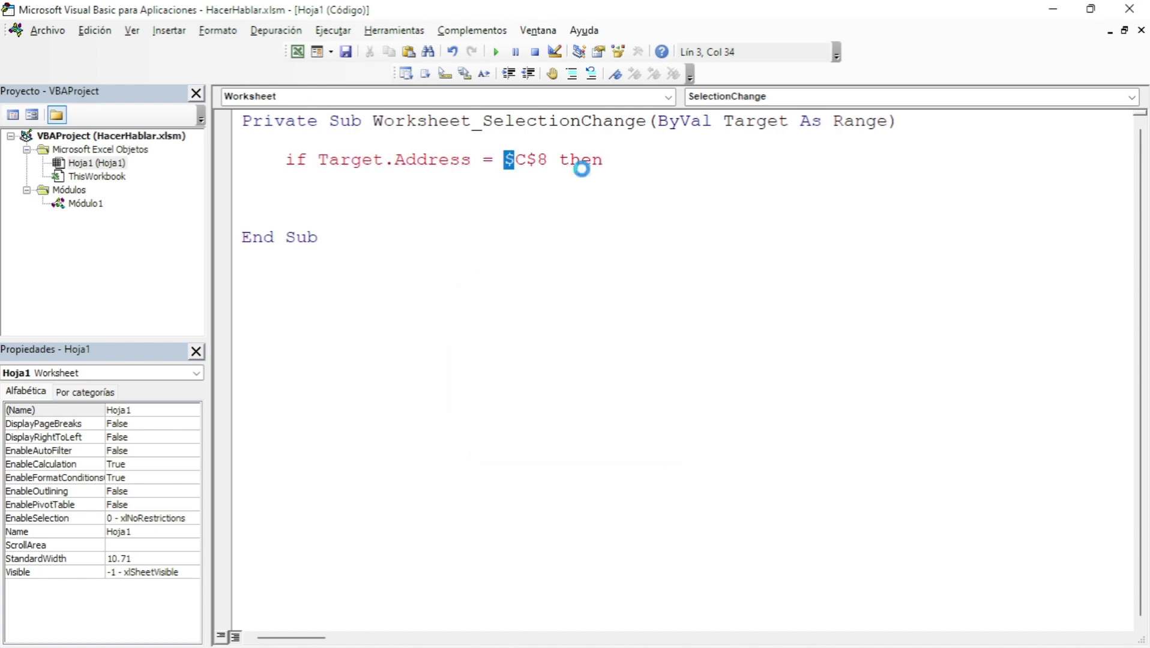
key(Return)
click(504, 160)
text(")
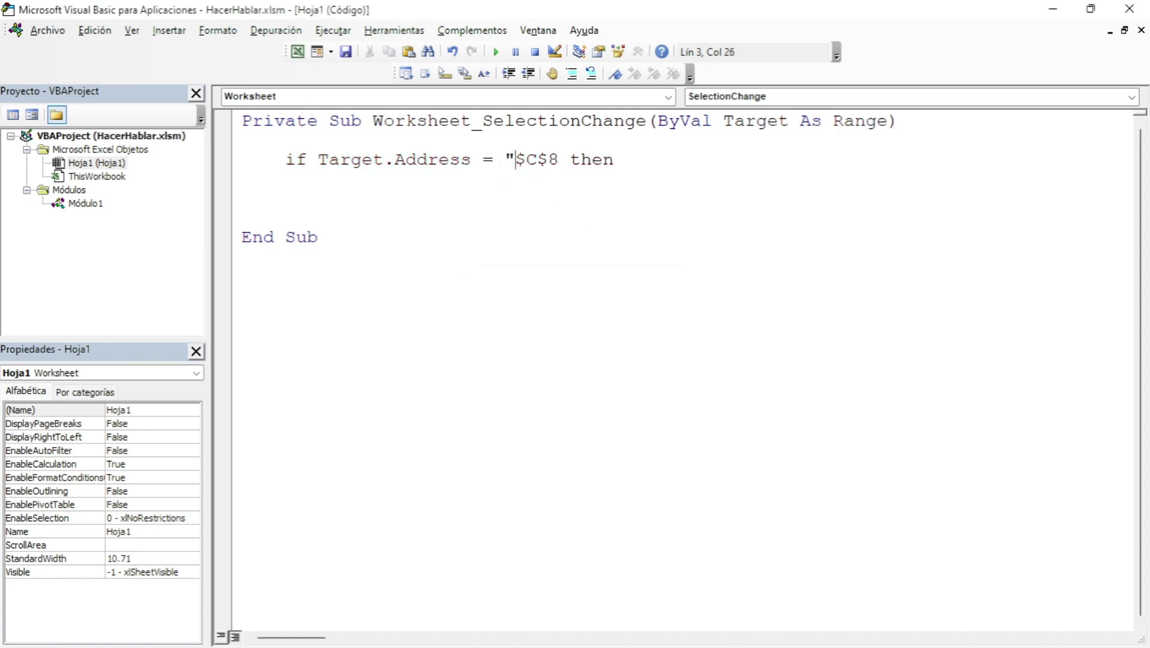
key(Right)
key(Right)
key(Right)
key(Right)
text(")
Add End If below it and start an indented inner 'if cells()' line.
key(Down)
text(z)
key(BackSpace)
text(end i)
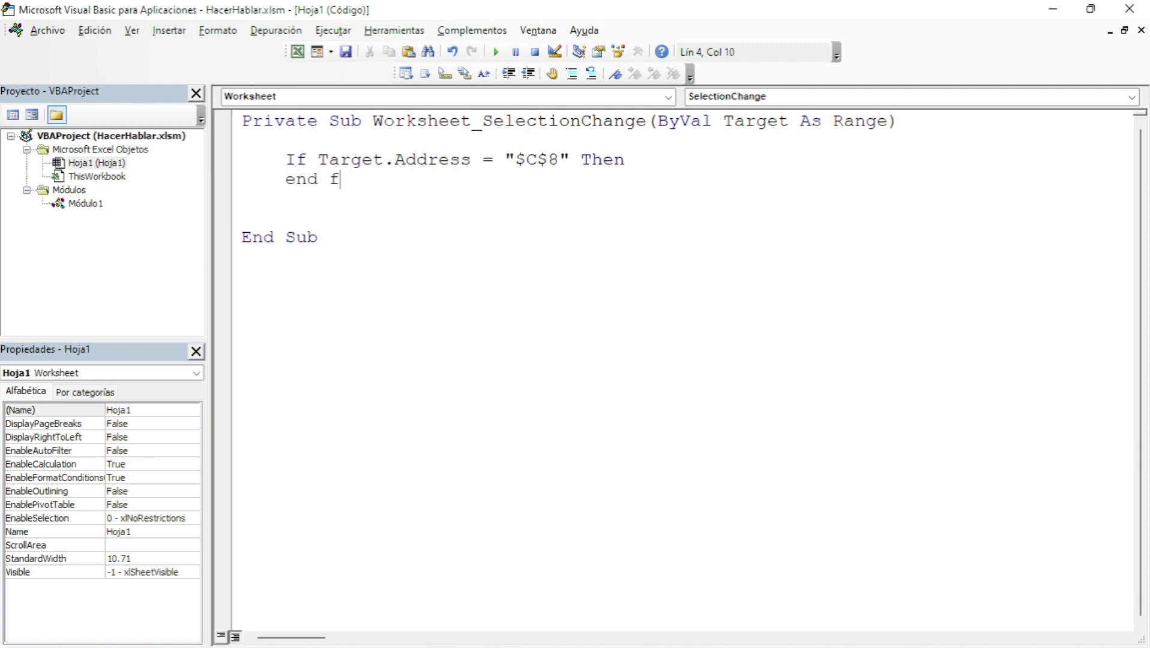
text(f)
key(Left)
key(Left)
key(Left)
key(Left)
key(Left)
key(Return)
key(Return)
key(Return)
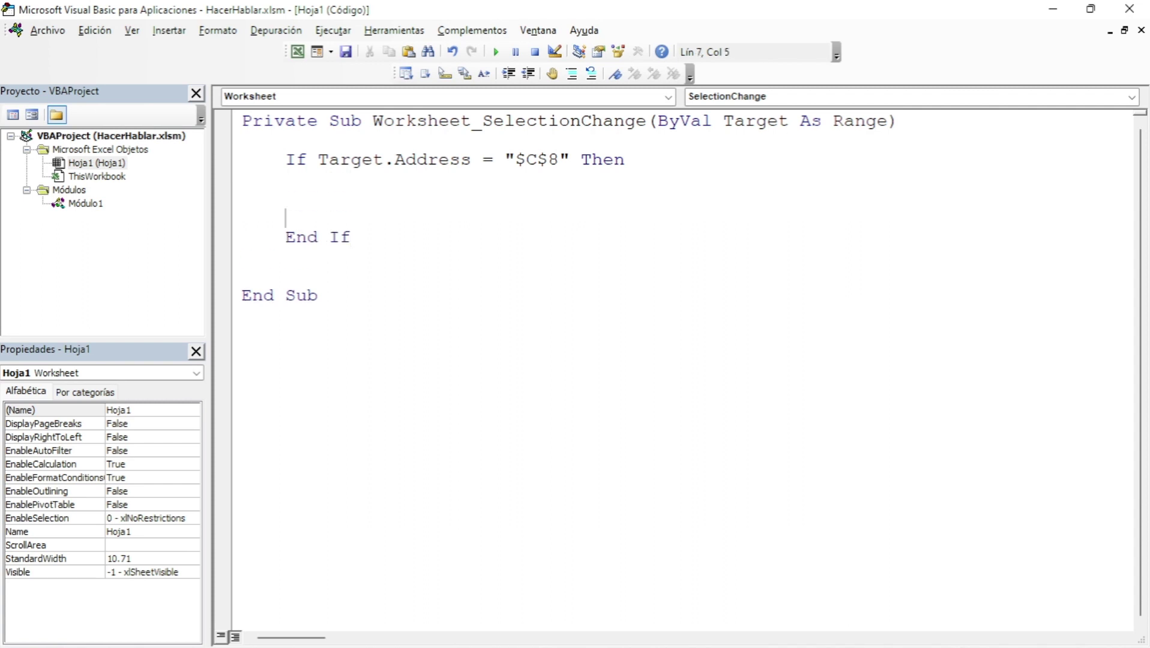
key(Up)
key(Up)
key(Tab)
text(if )
text(ce)
text(lls)
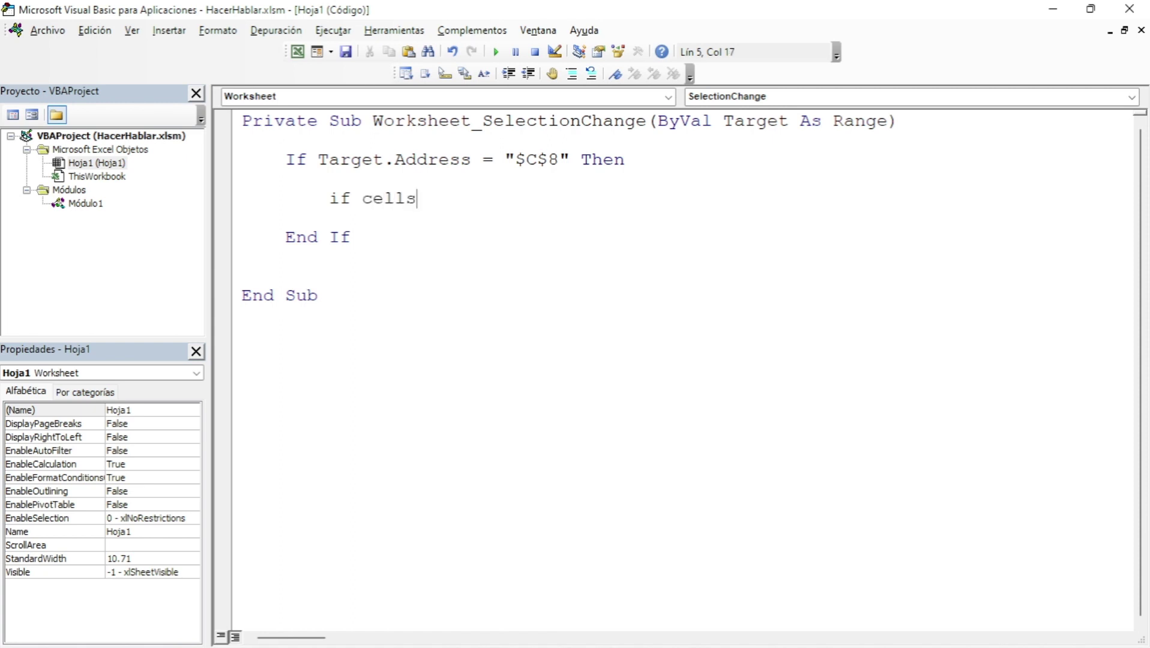
text(()
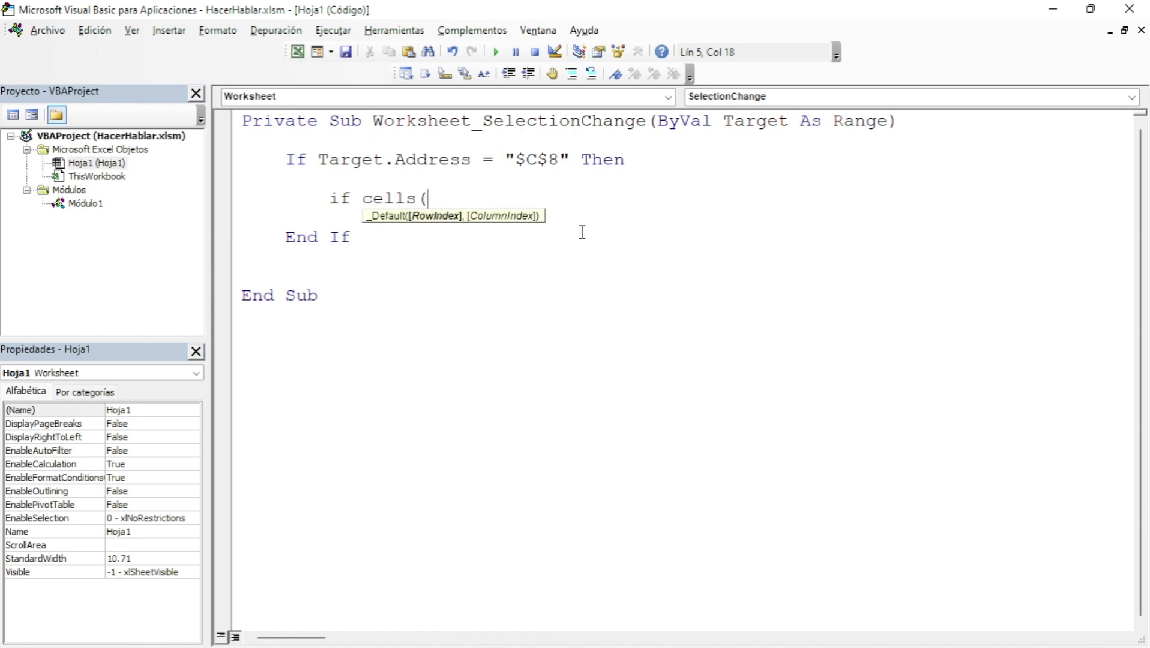
text())
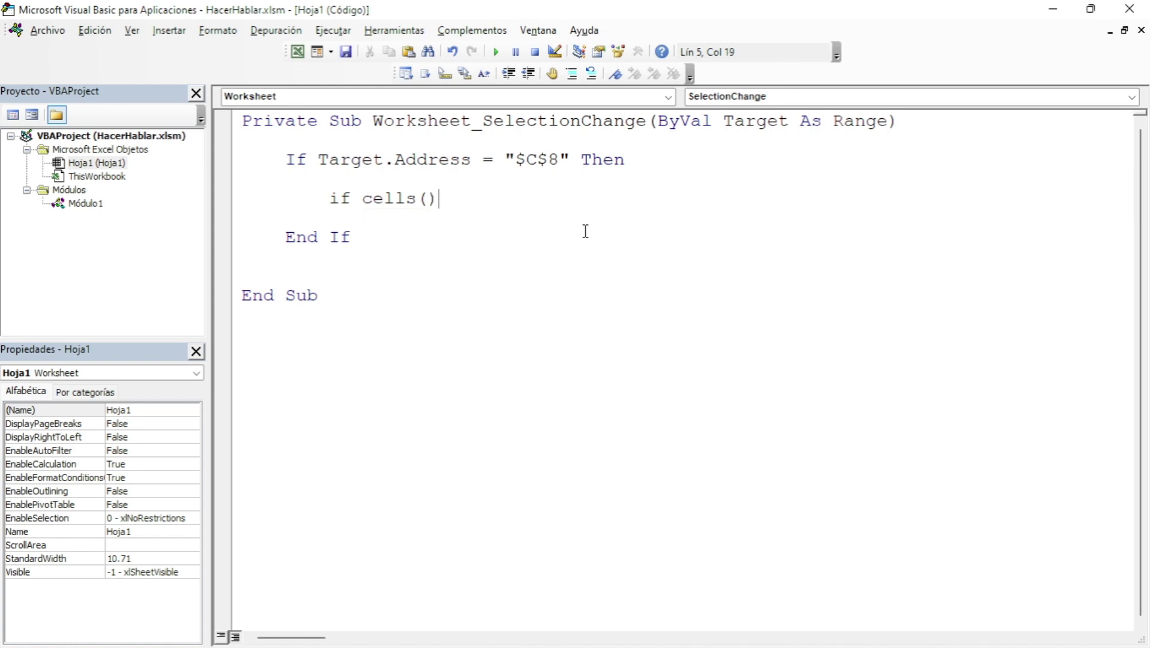
Test the unfinished macro by selecting C4, dismiss the compile error, and reset the paused run.
click(297, 51)
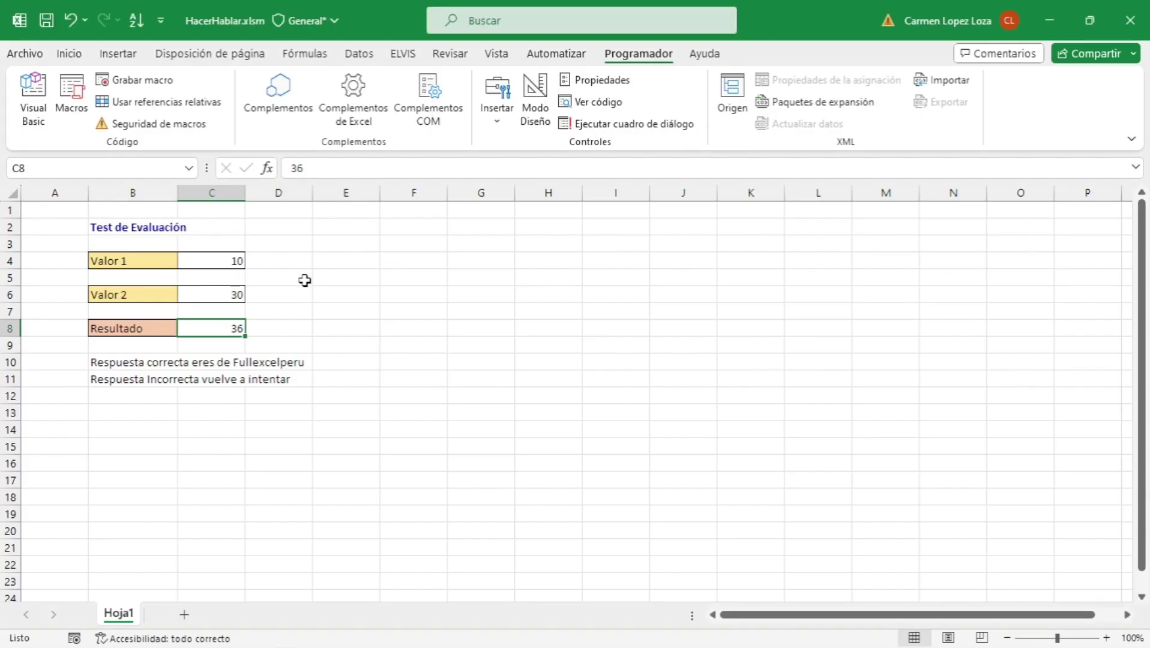
click(236, 264)
click(578, 397)
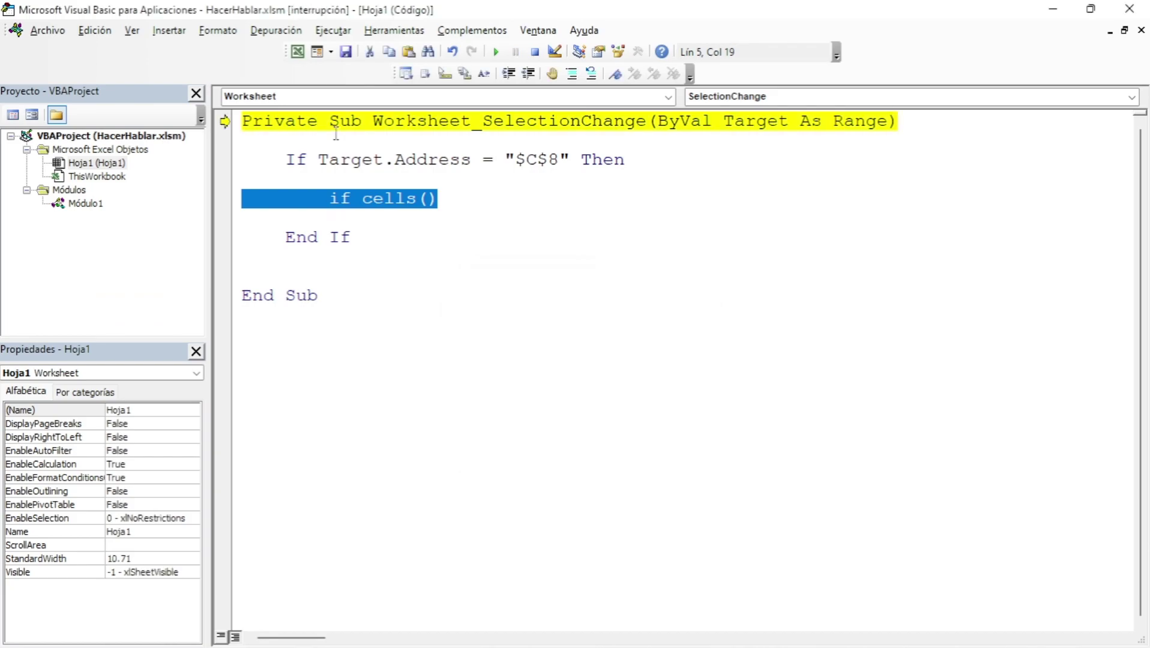
click(298, 51)
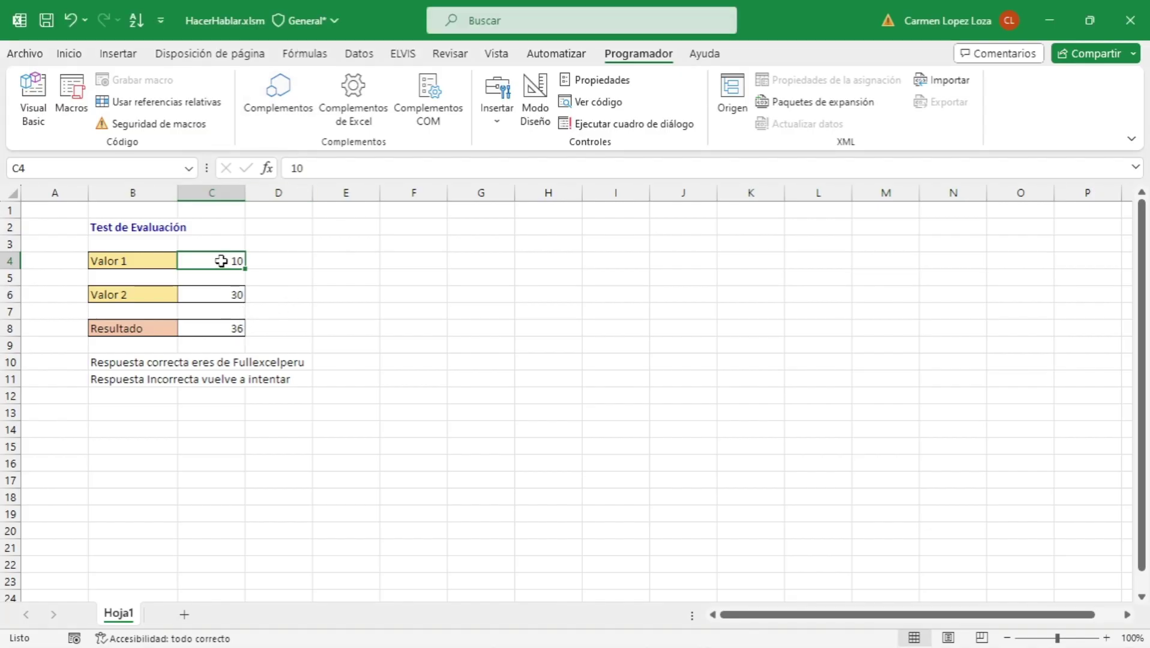
click(33, 97)
click(426, 199)
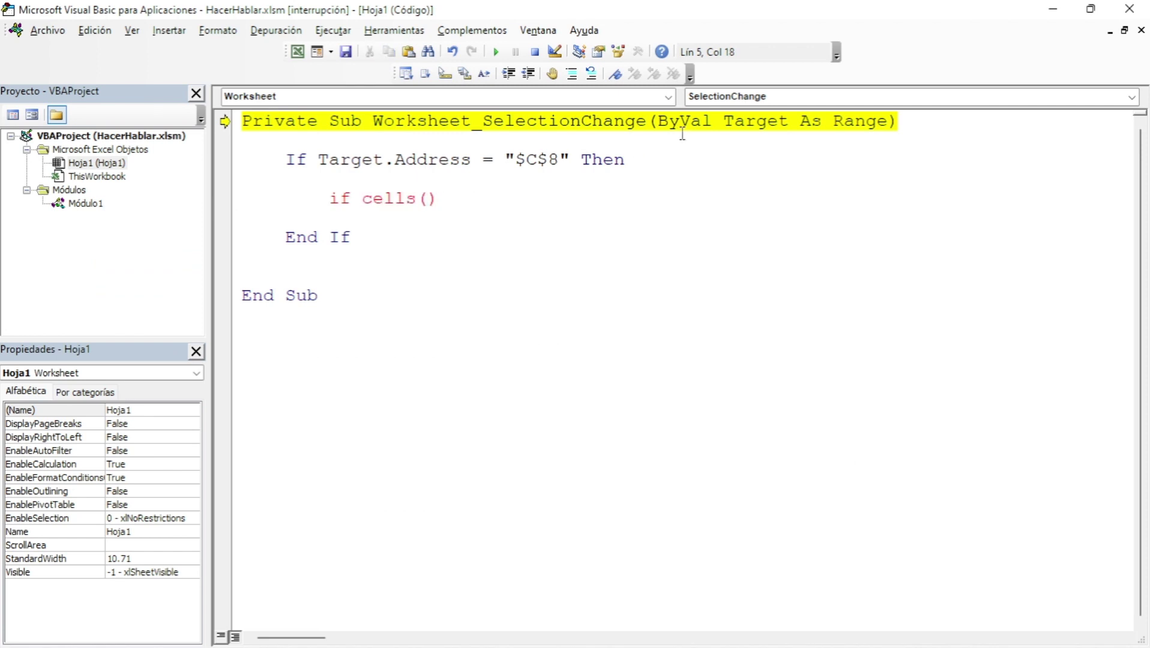
click(531, 57)
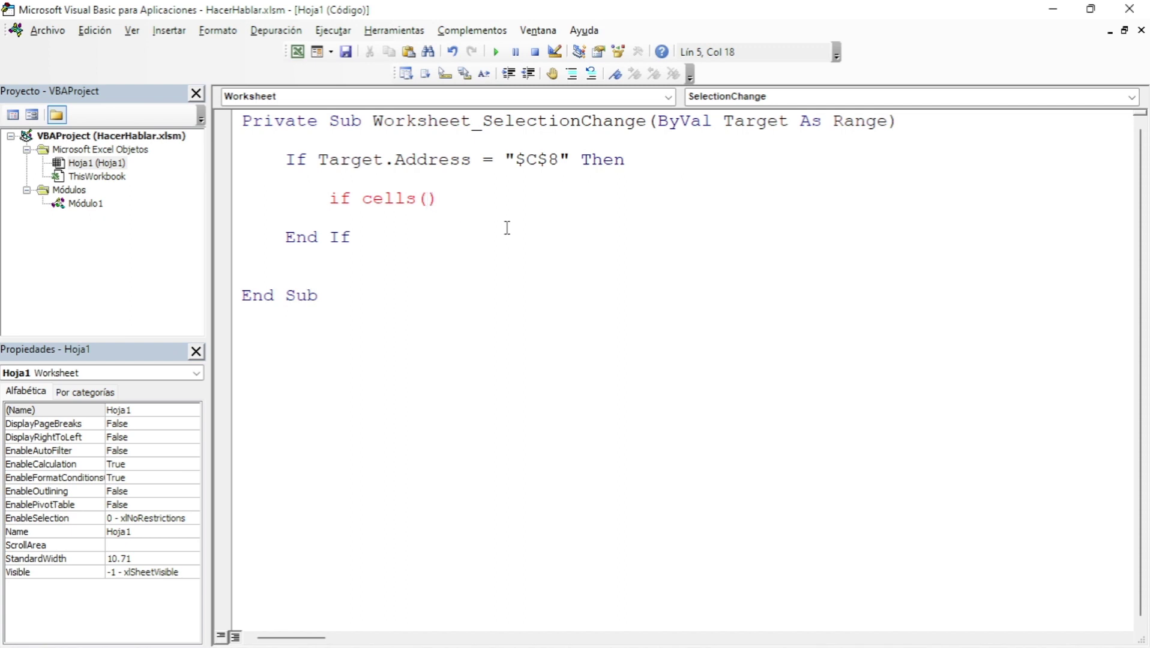
Finish the line as If Cells(4,"c")+Cells(6,"c")=Cells(8,"c") Then and start a new line.
text(4,)
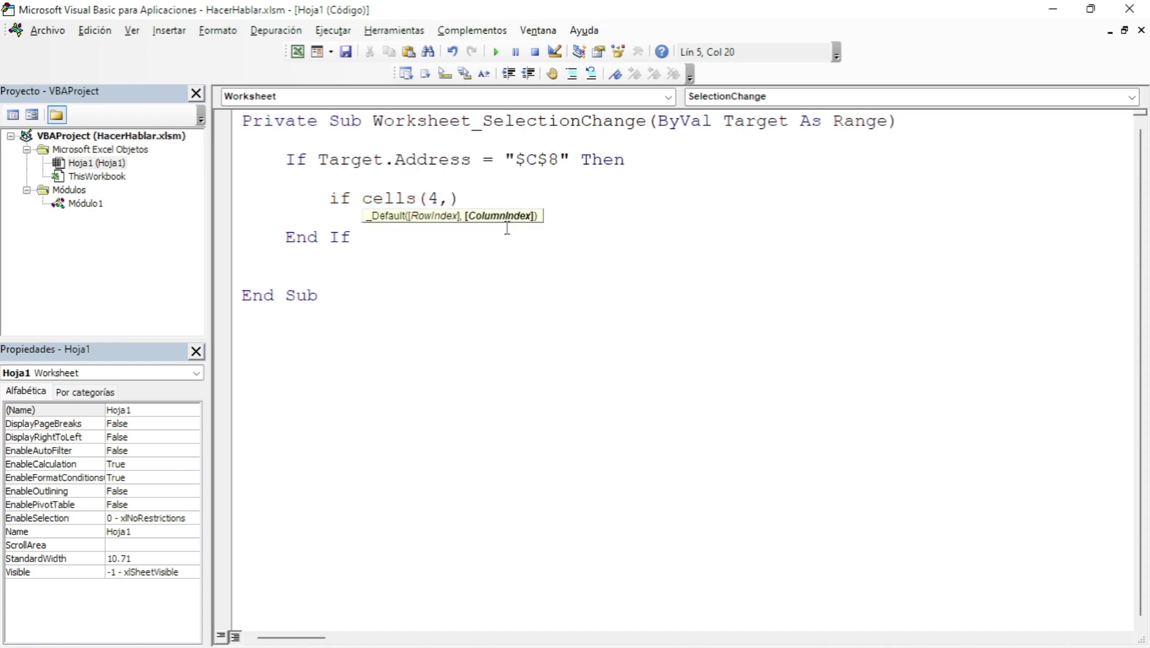
text("c")
key(Right)
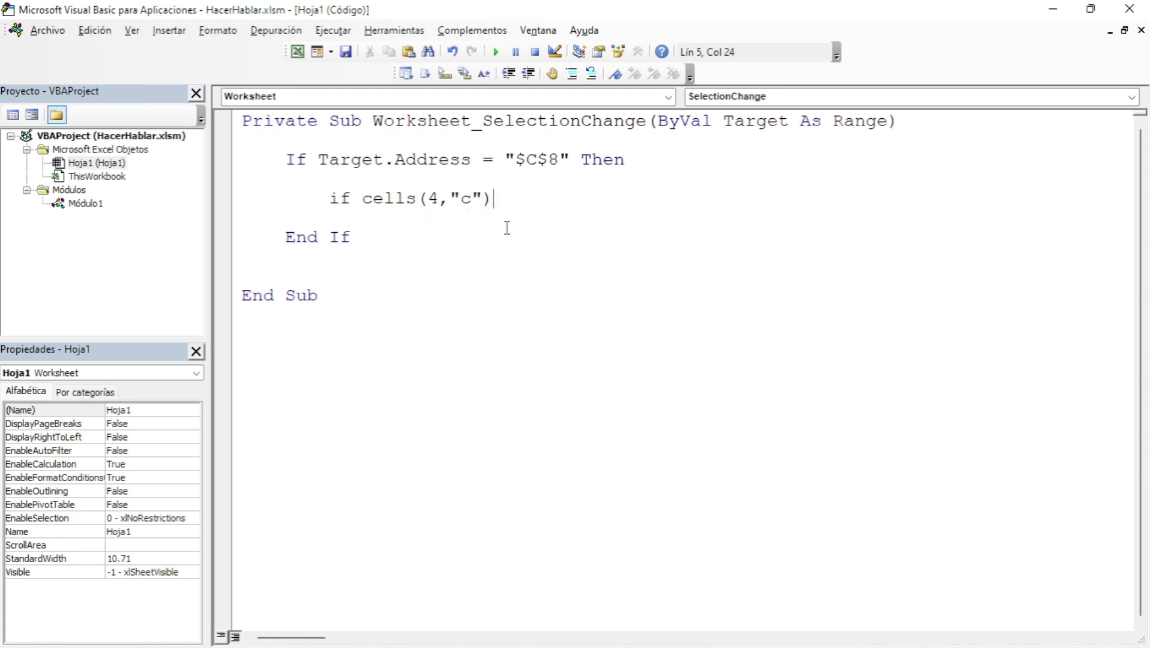
text(+ce)
text(lls()
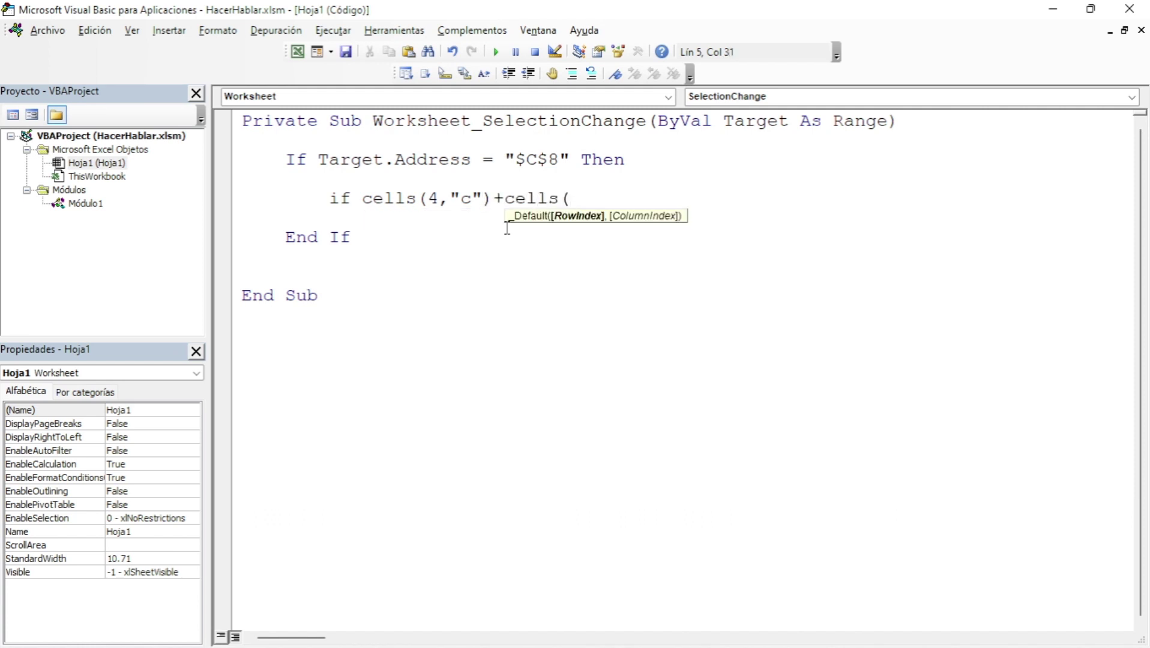
text(6)
text(,"c")
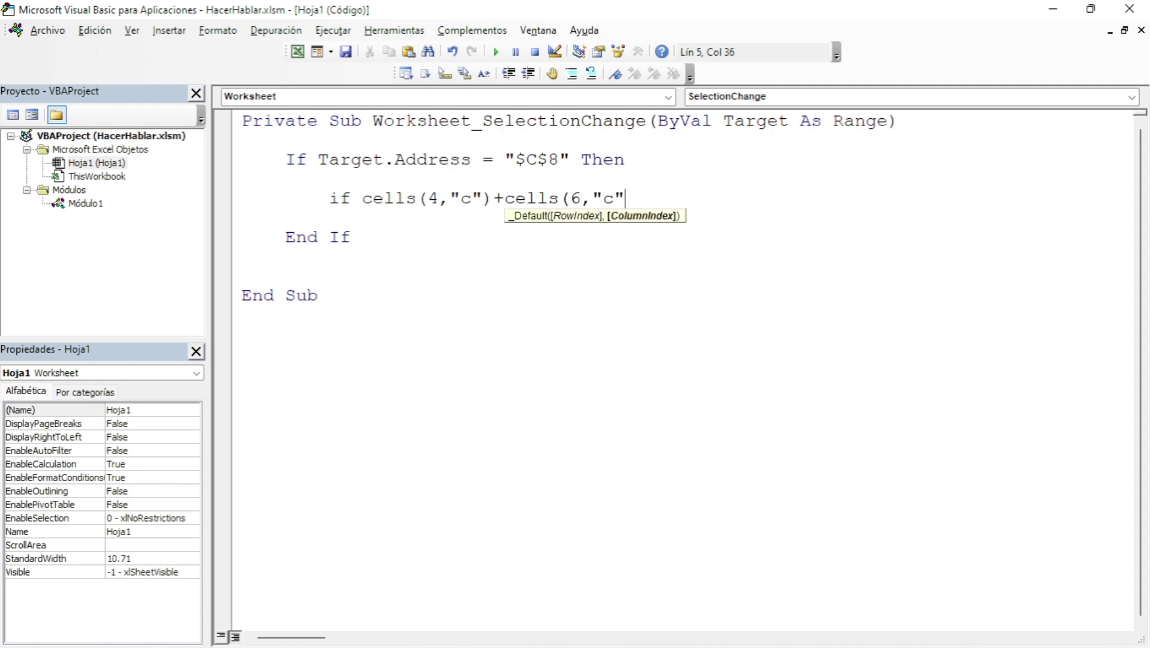
text())
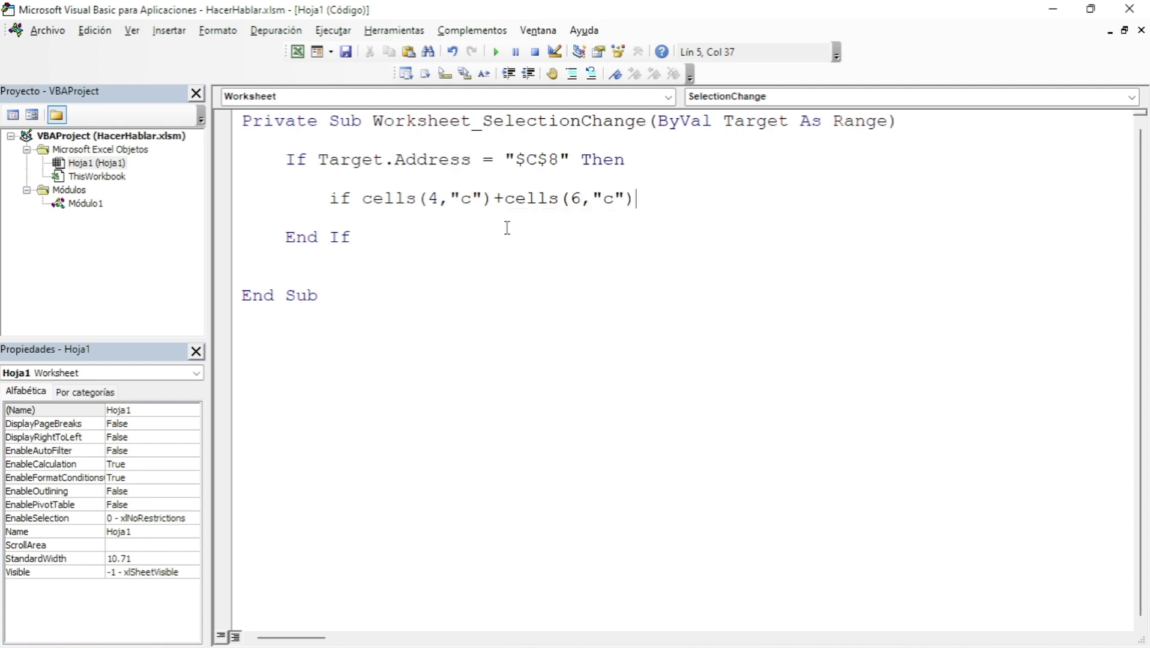
text(=)
text(cells()
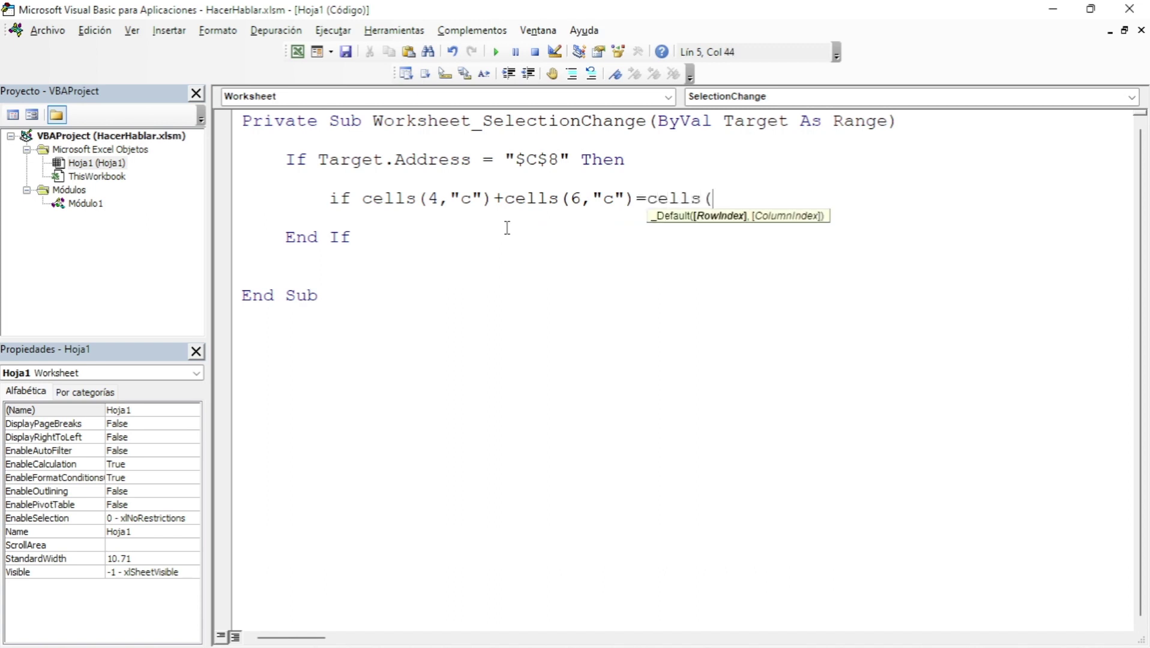
text(8)
text(,"c")
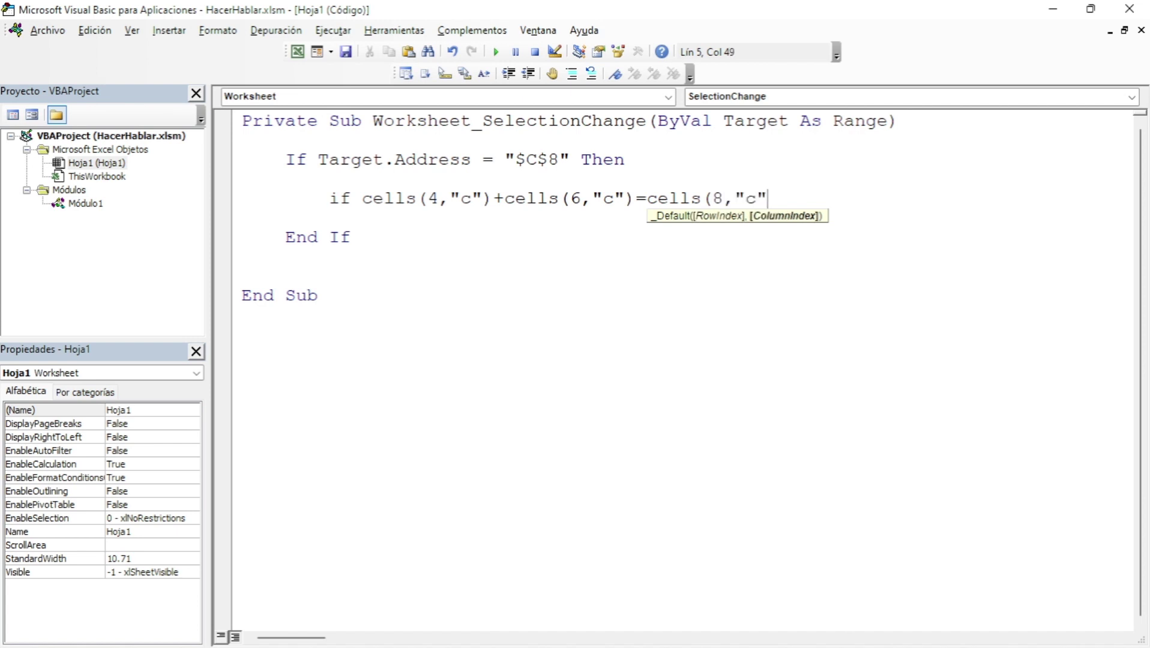
text() the)
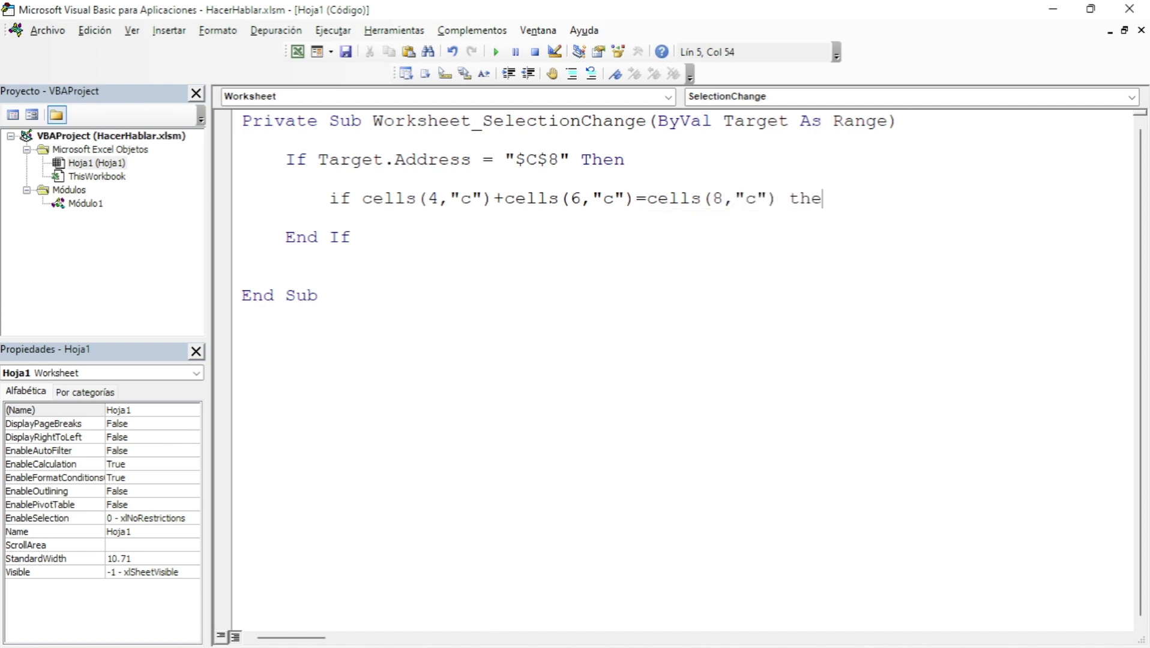
text(n)
key(Return)
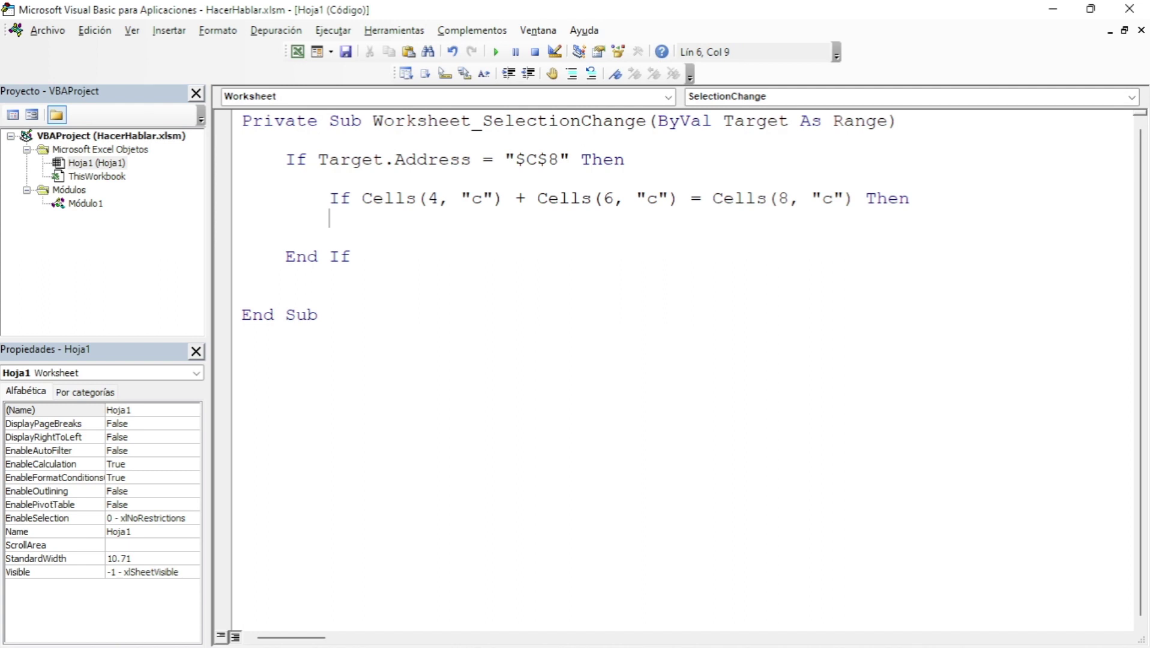
Add an indented Cells(11,"b").Speak line under the inner If and return to the quiz worksheet.
key(Tab)
text(cells()
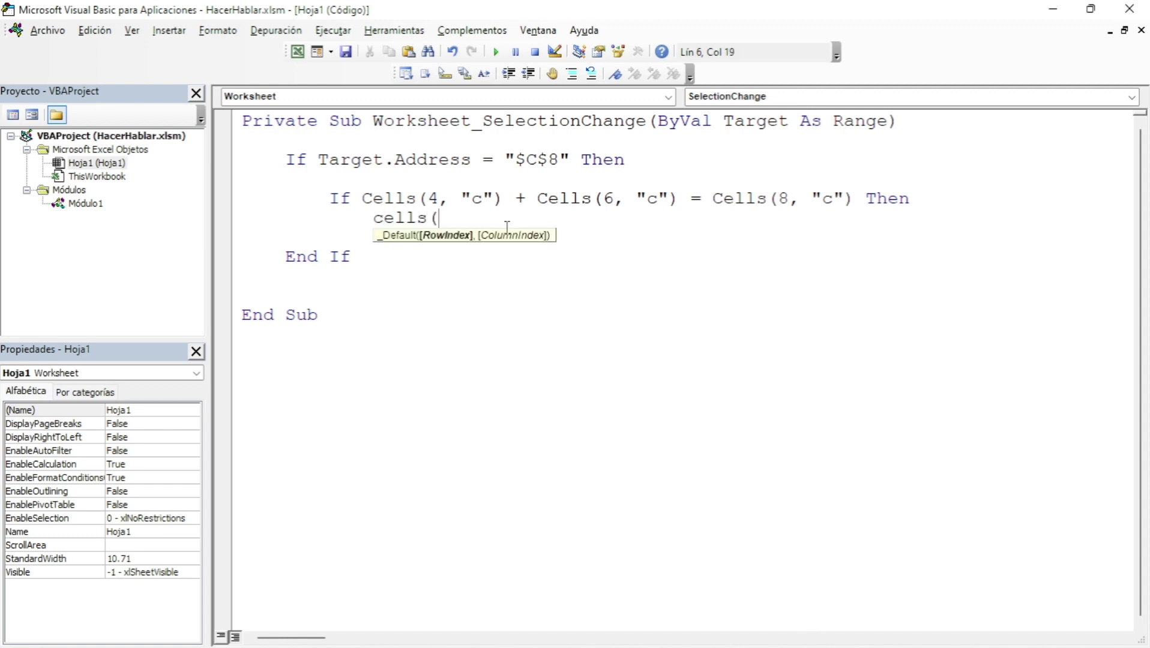
text(")
key(BackSpace)
text(11)
text(,")
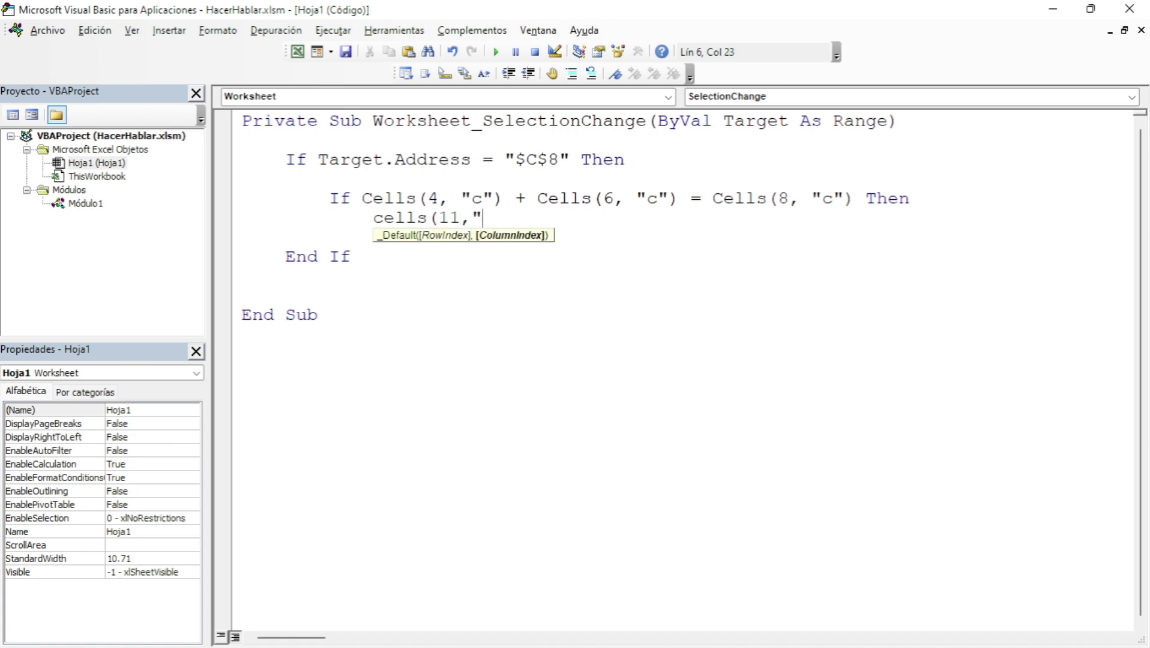
text(b"))
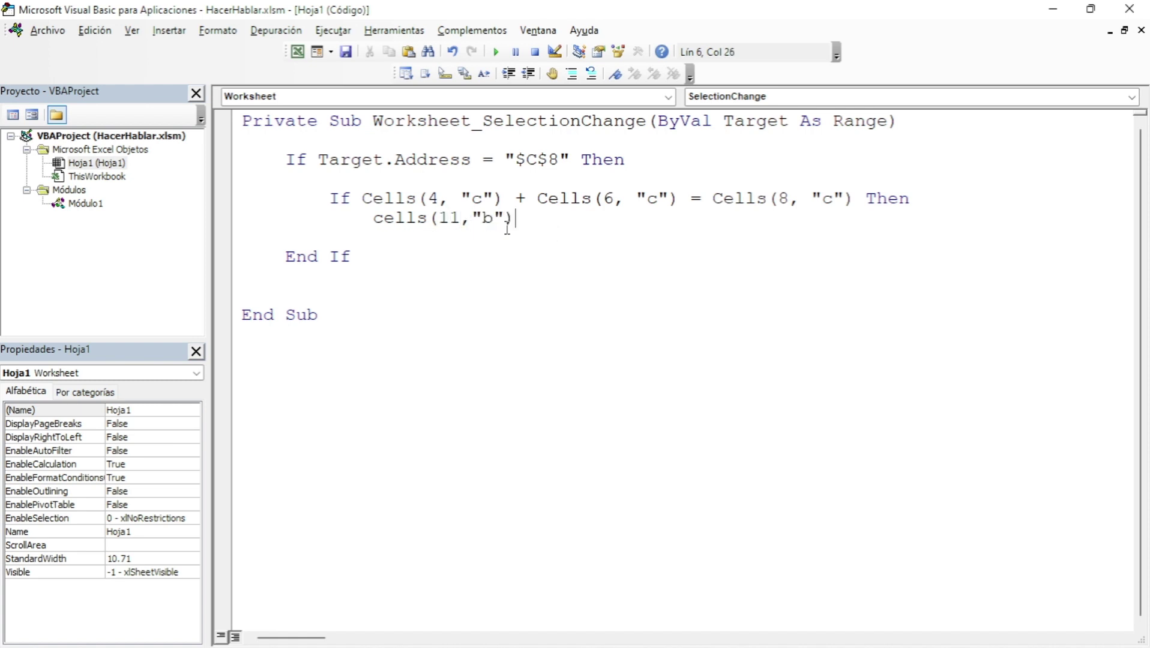
text(.)
text(spe)
text(ak)
key(Return)
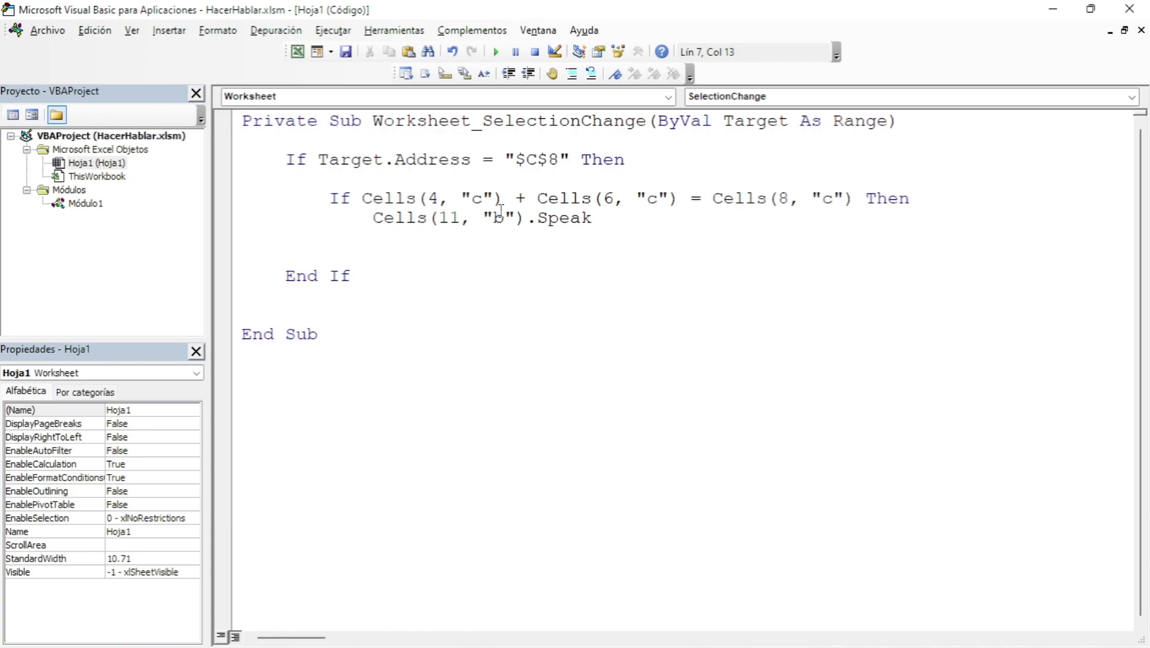
click(298, 58)
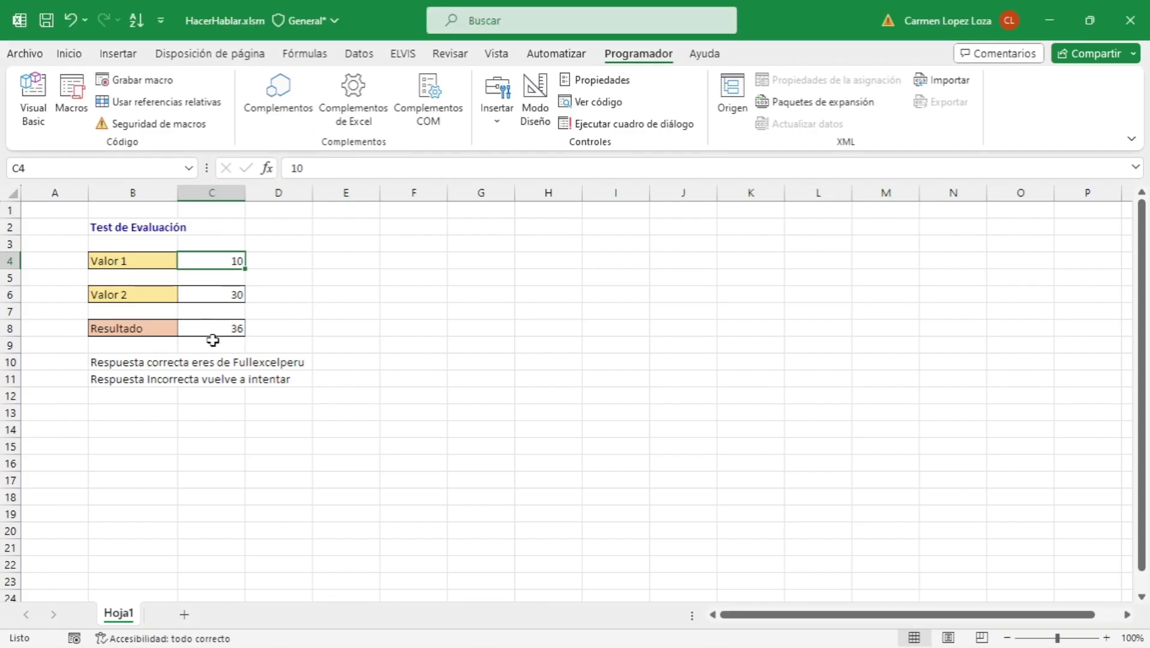
Test the macro by selecting B10, reset after the 'Bloque If sin End If' error, and reopen the code.
click(132, 363)
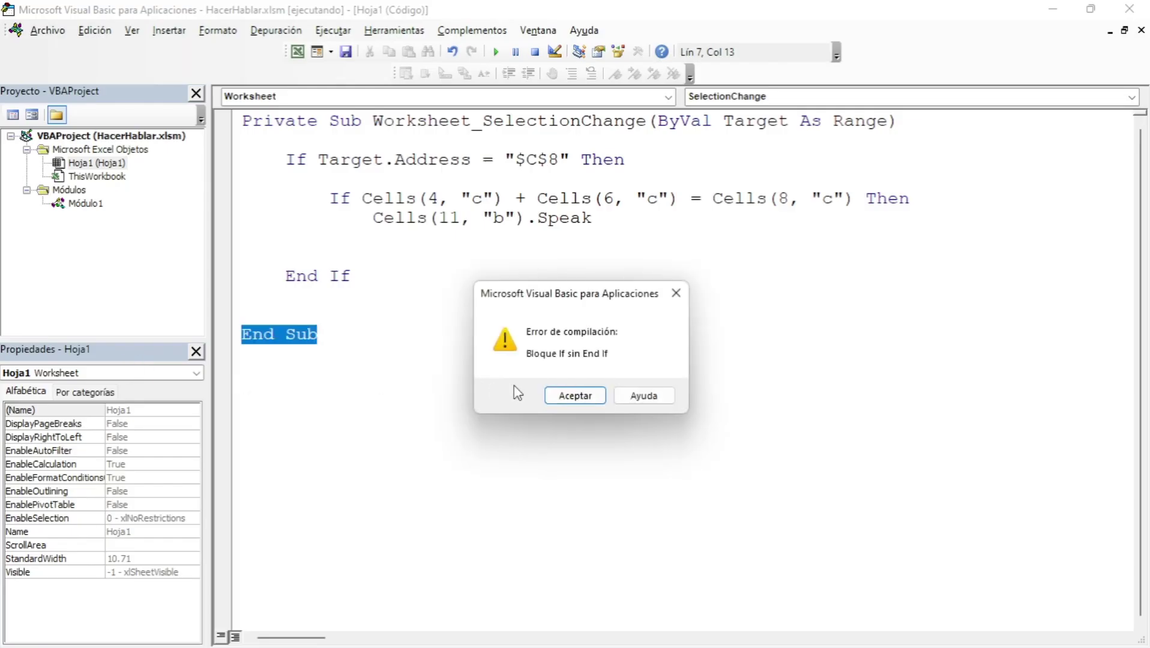
click(567, 399)
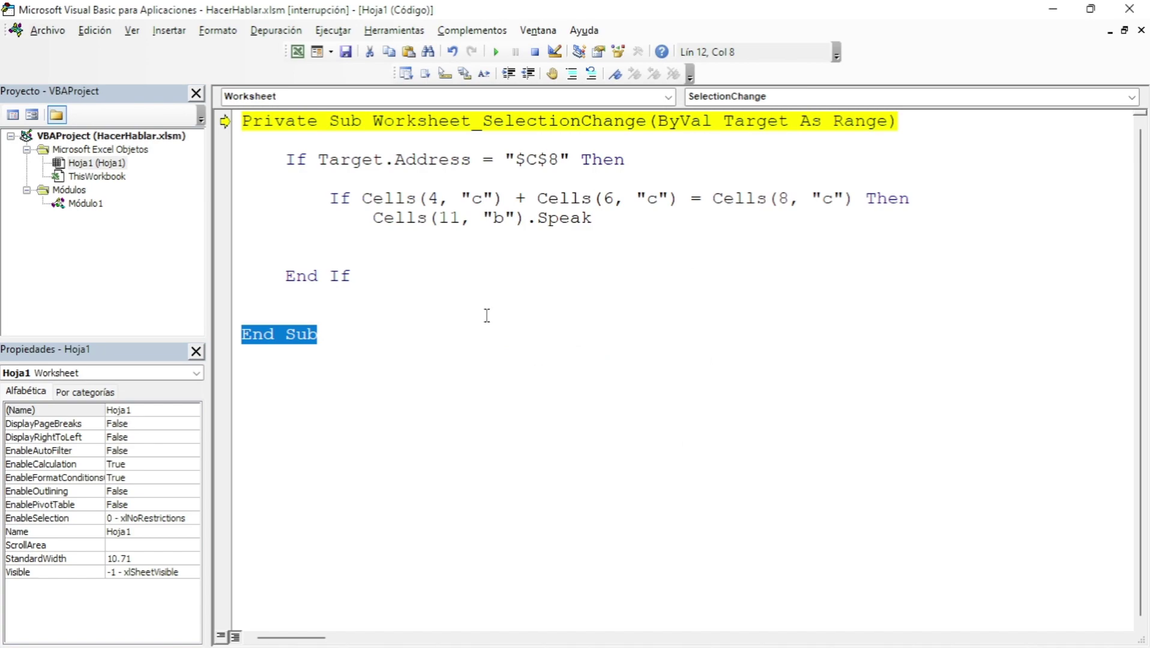
click(536, 53)
click(302, 56)
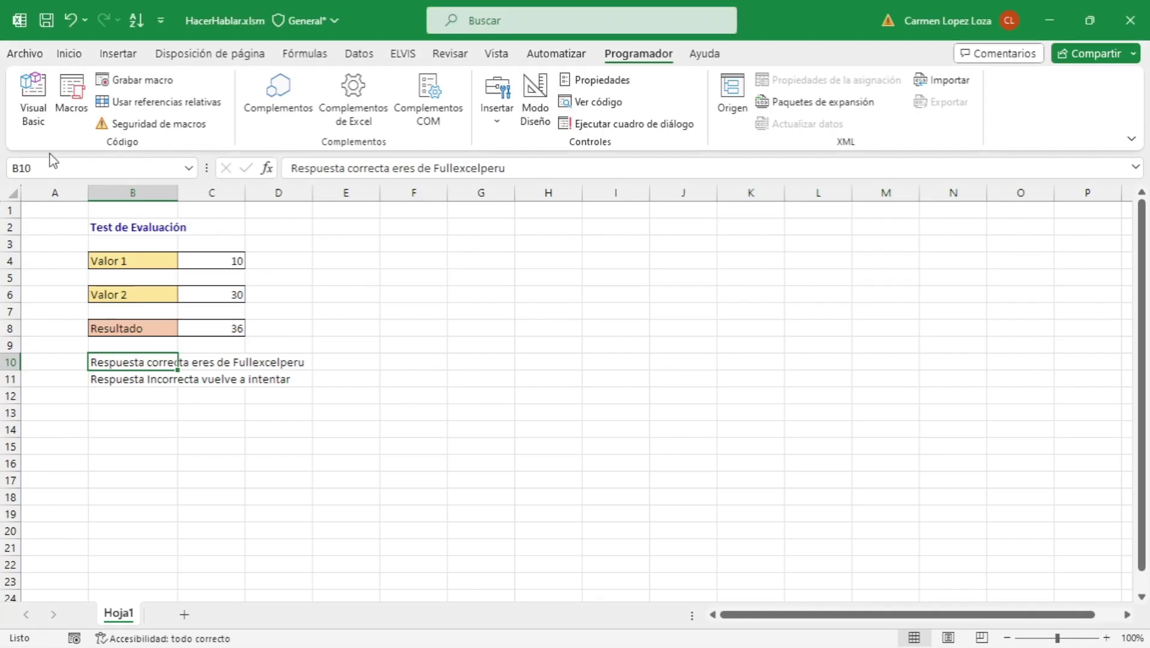
click(33, 96)
Change the correct-answer Speak line to read cell B10 instead of B11.
click(595, 219)
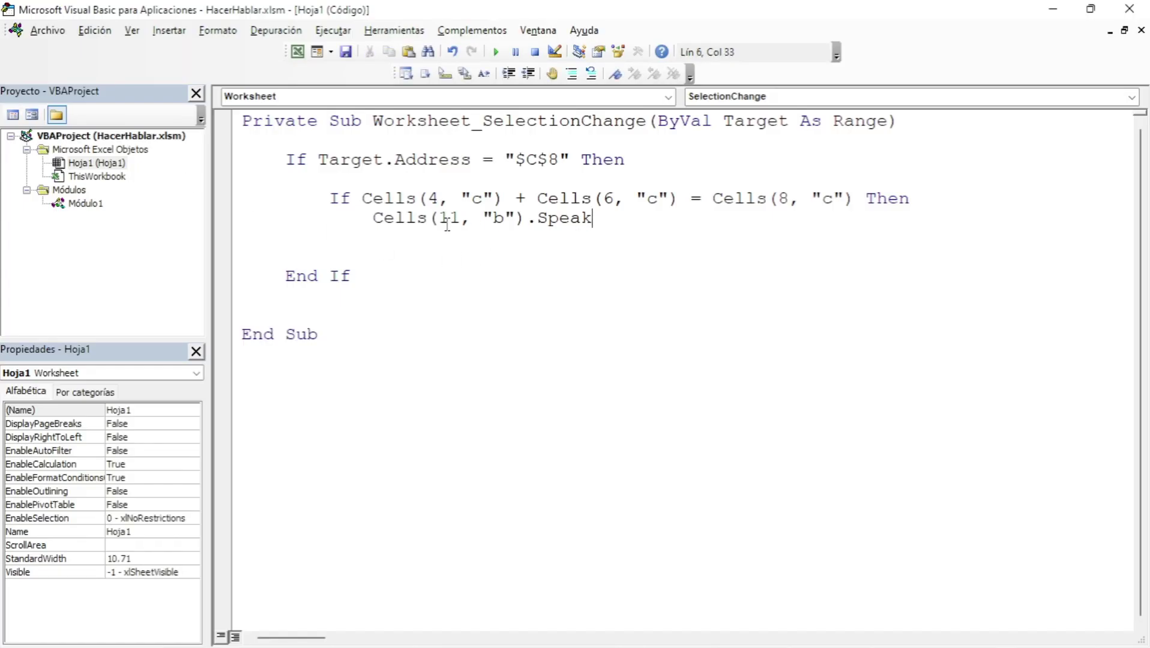
drag(461, 219, 450, 220)
text(0)
Add an Else branch that speaks cell B11 with Cells(11,"b").Speak.
click(348, 239)
text(else)
key(Return)
key(Tab)
text(c)
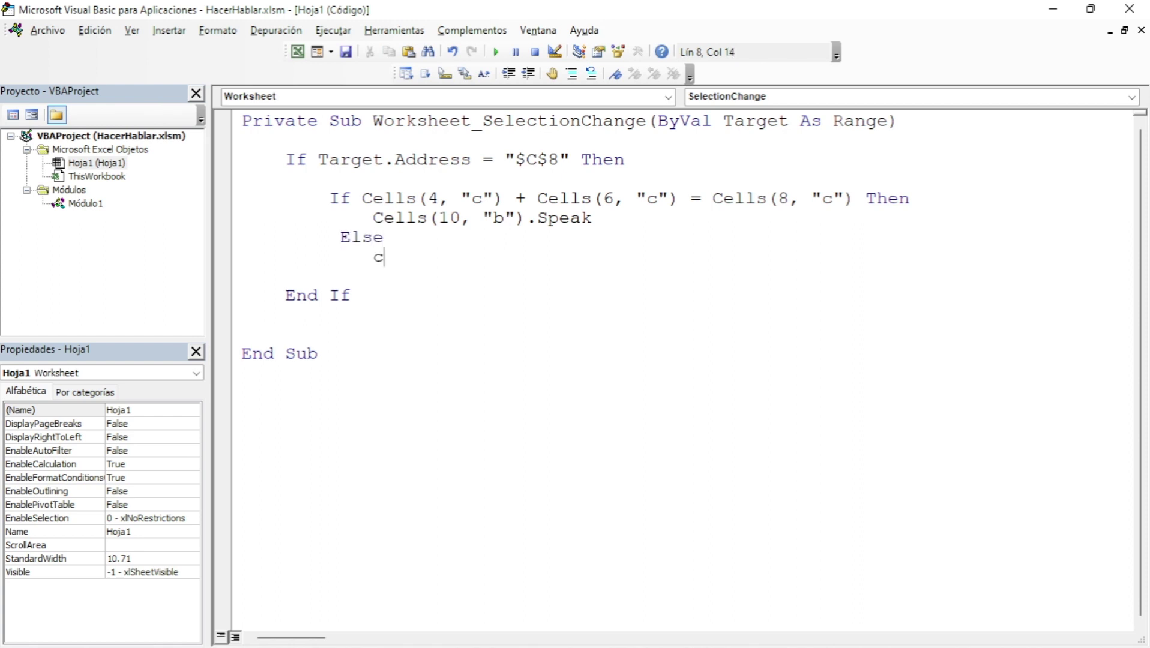
text(ells()
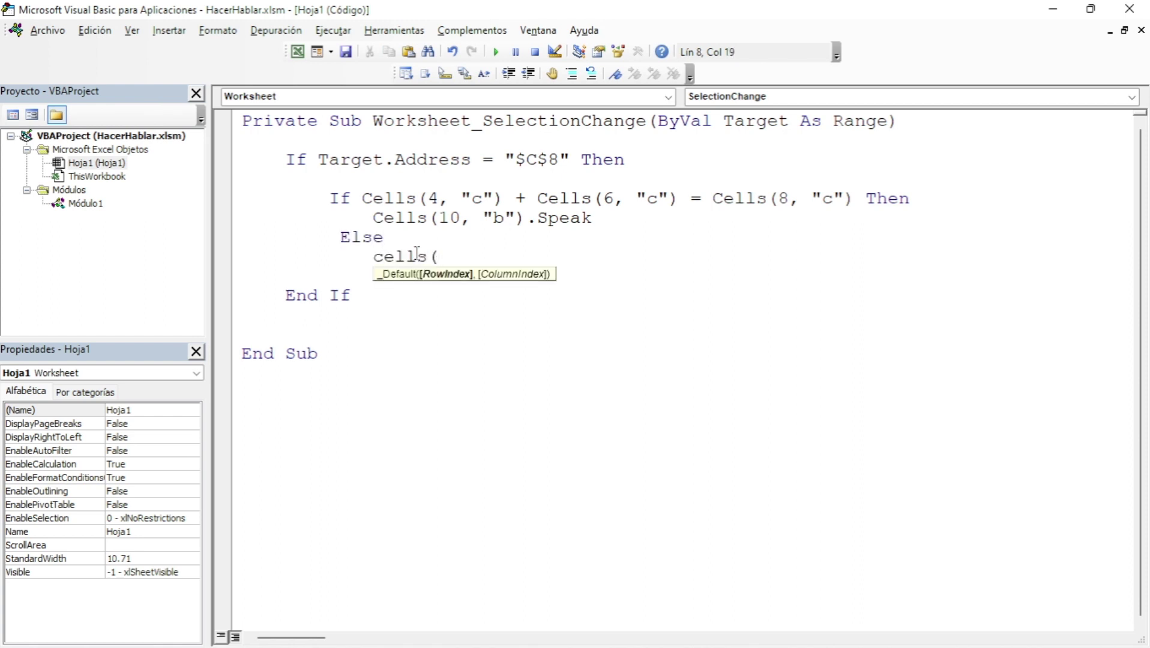
text(11,")
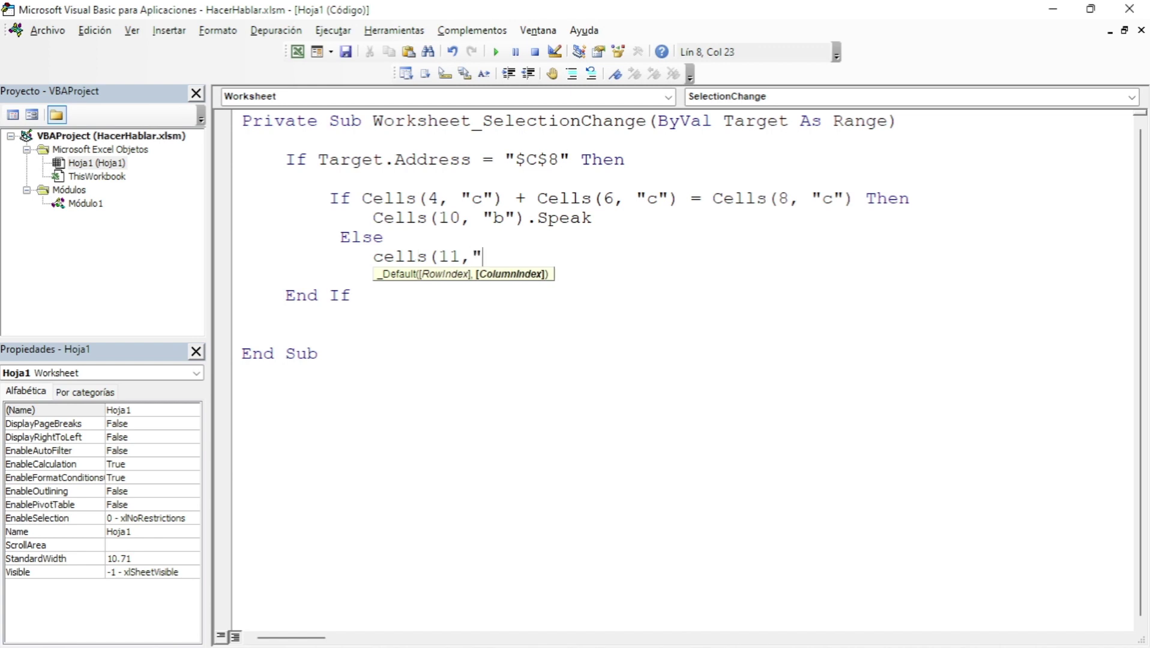
text(b)
text().)
text(sepak)
key(BackSpace)
key(BackSpace)
key(BackSpace)
key(BackSpace)
text(pe)
text(ak)
key(Down)
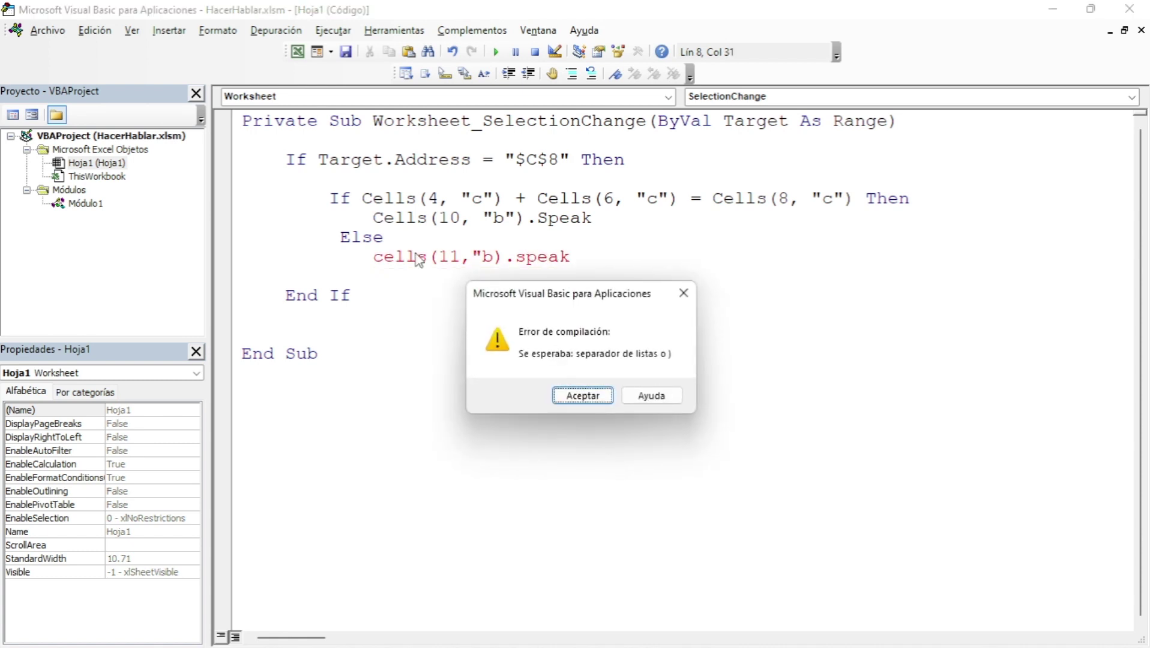
key(Return)
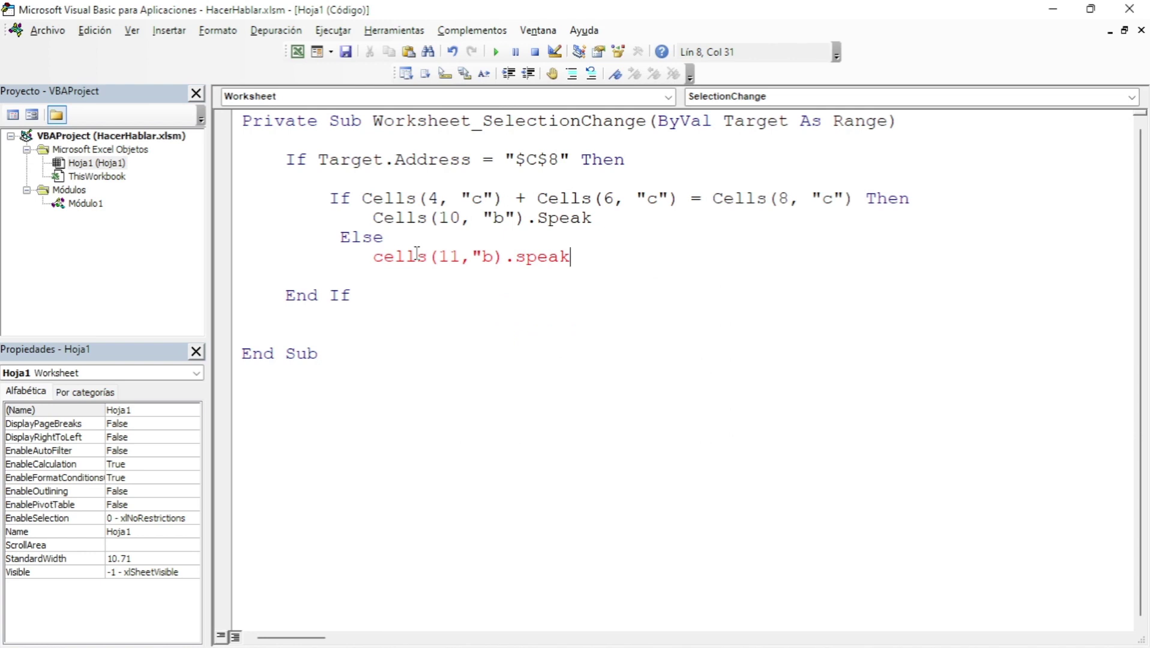
Close the block with End If and add the missing quotation mark after "b".
key(Return)
key(BackSpace)
key(BackSpace)
text(e)
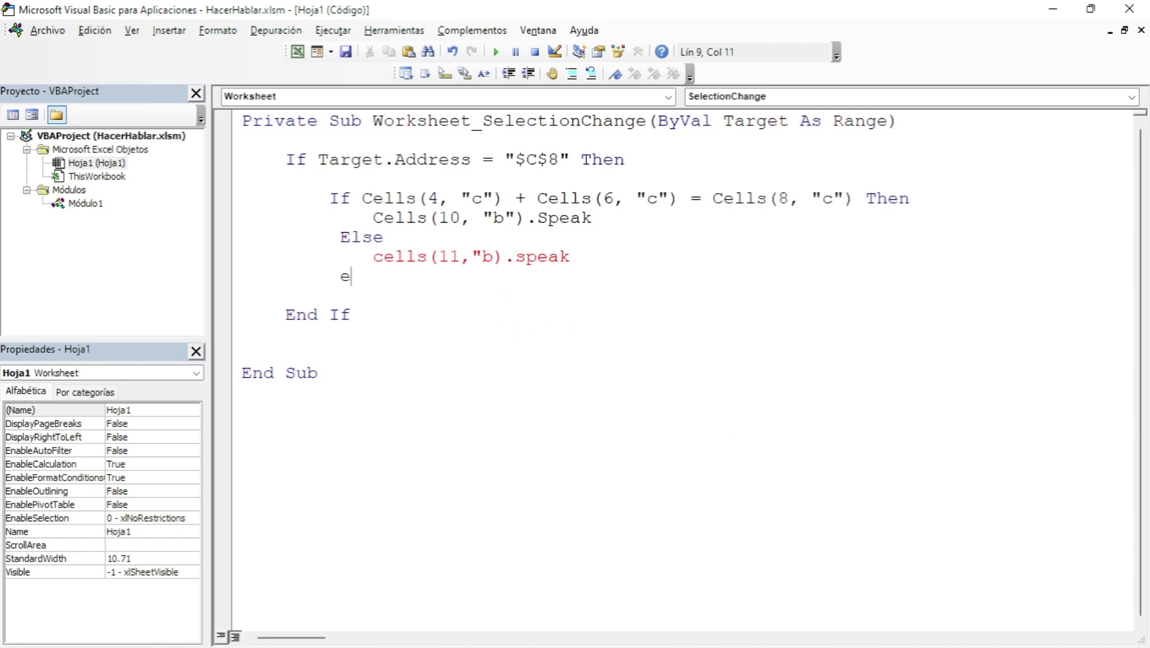
text(nd if)
key(Up)
key(Right)
key(Right)
key(Right)
key(Right)
key(Right)
key(Right)
key(Right)
key(Right)
text(")
key(Down)
key(Down)
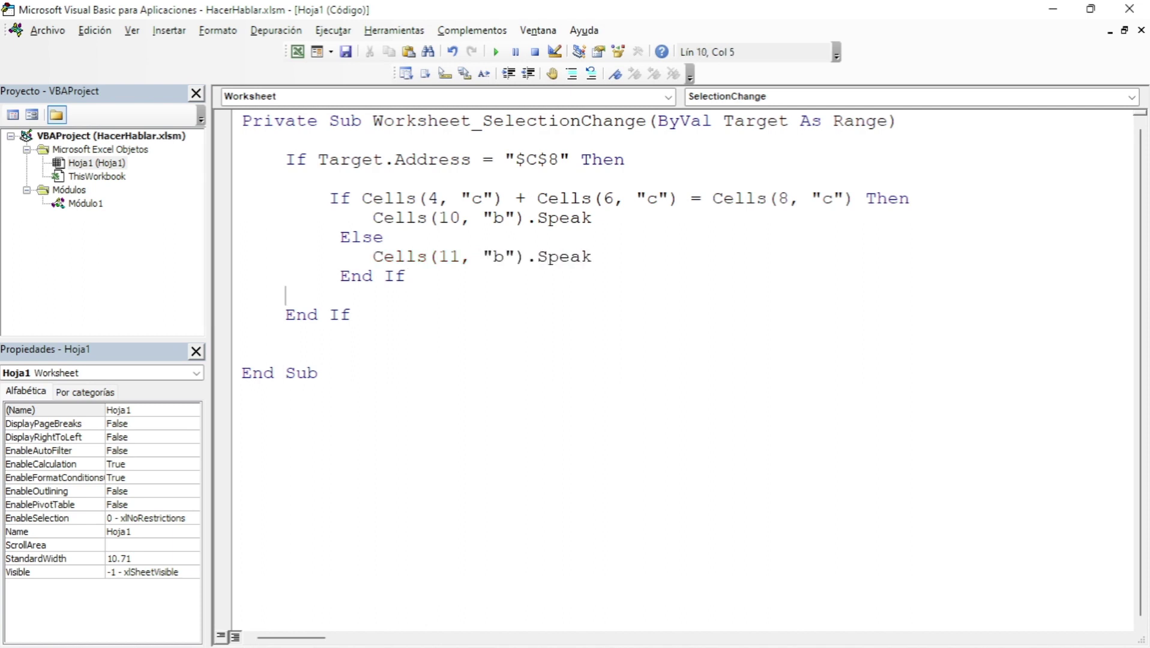
Delete the blank lines before End Sub and return to the quiz worksheet.
key(Down)
key(BackSpace)
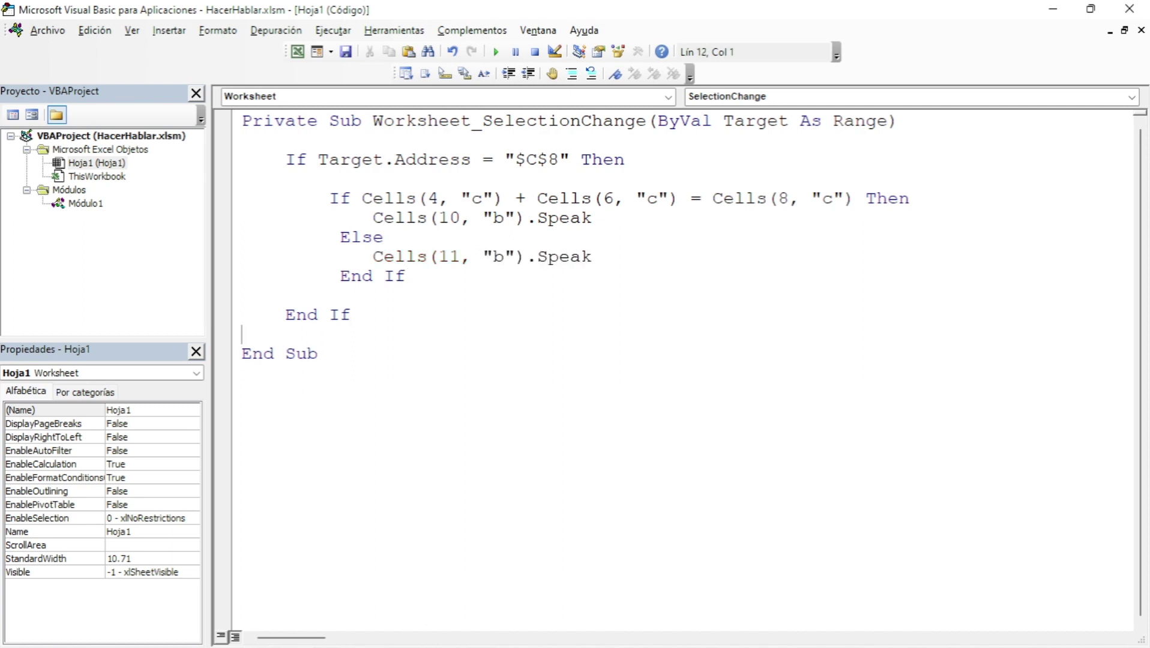
key(BackSpace)
click(726, 222)
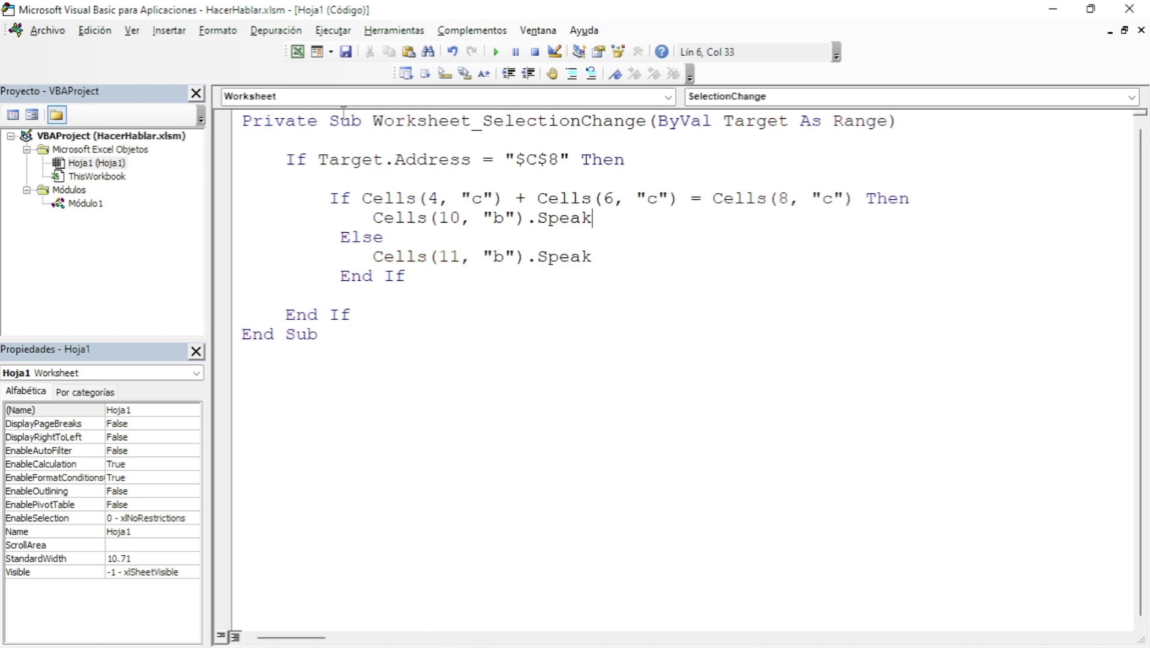
click(297, 52)
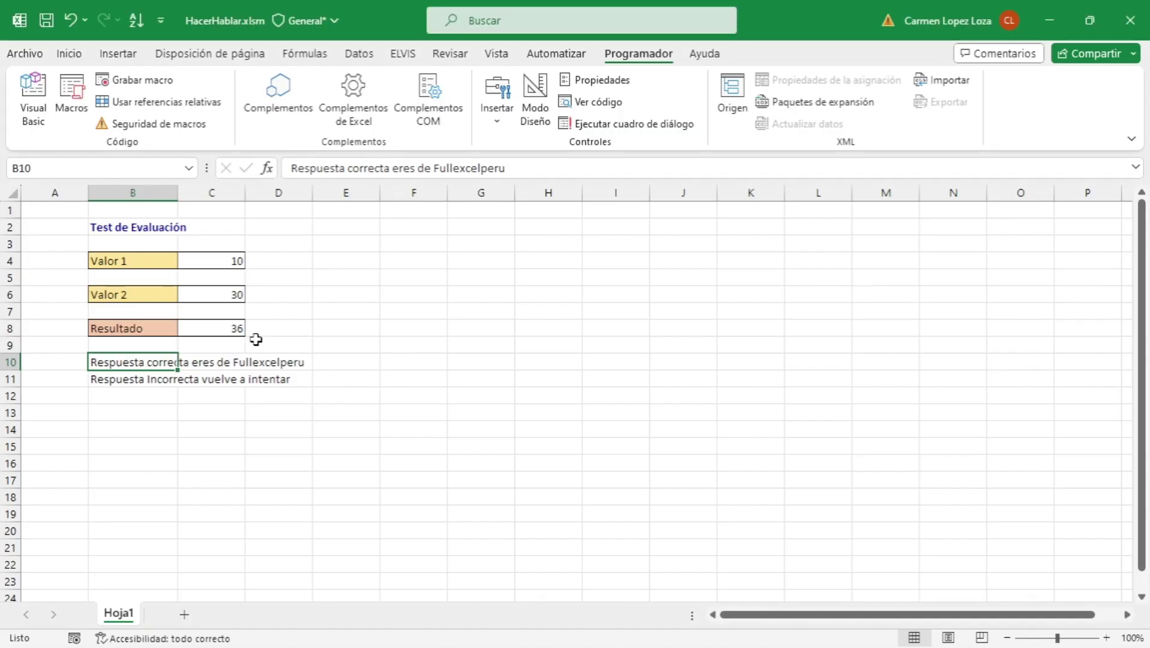
Enter 40, then 50, as Resultado in C8, reselecting it to hear each reply.
click(233, 330)
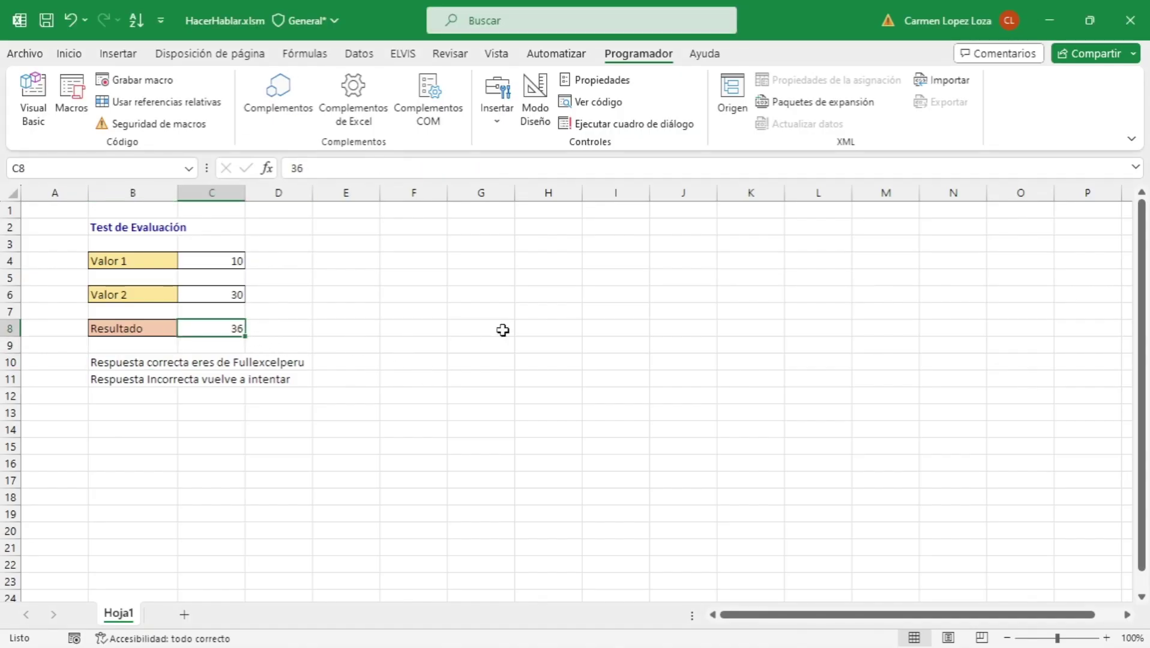
text(4)
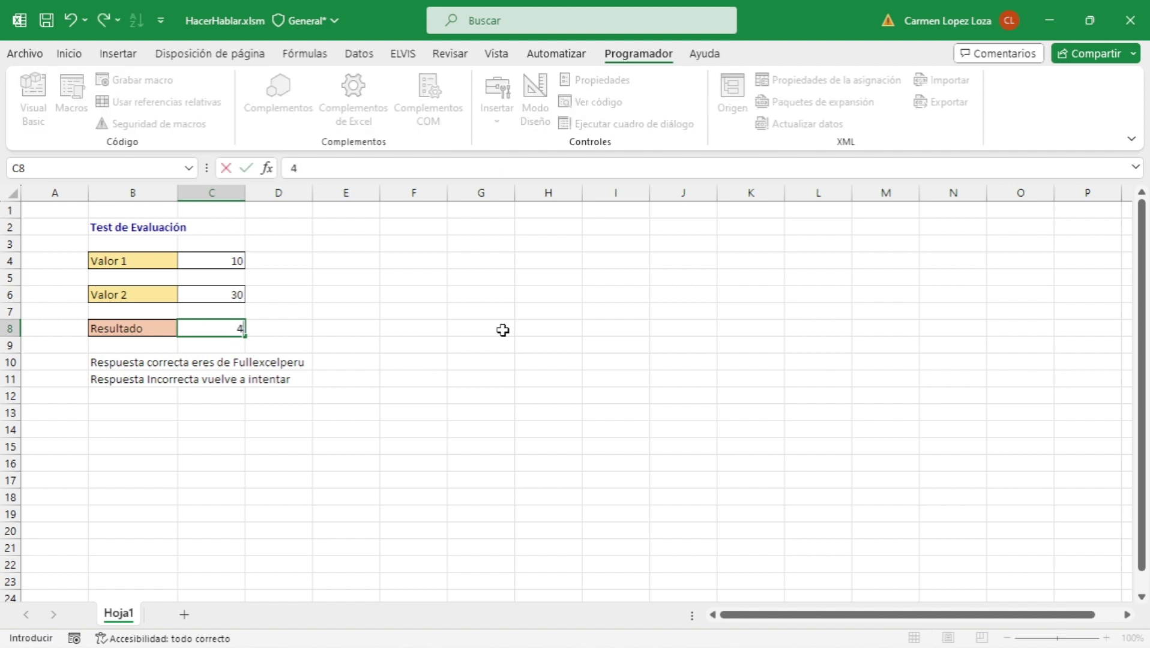
text(0)
key(Return)
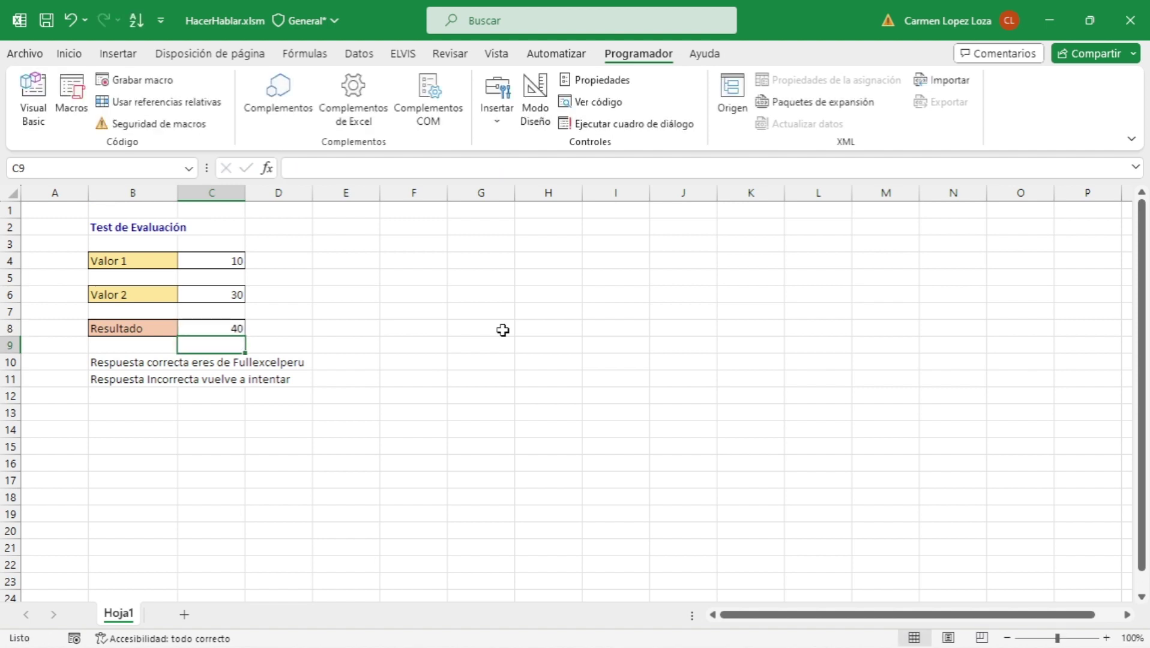
click(237, 332)
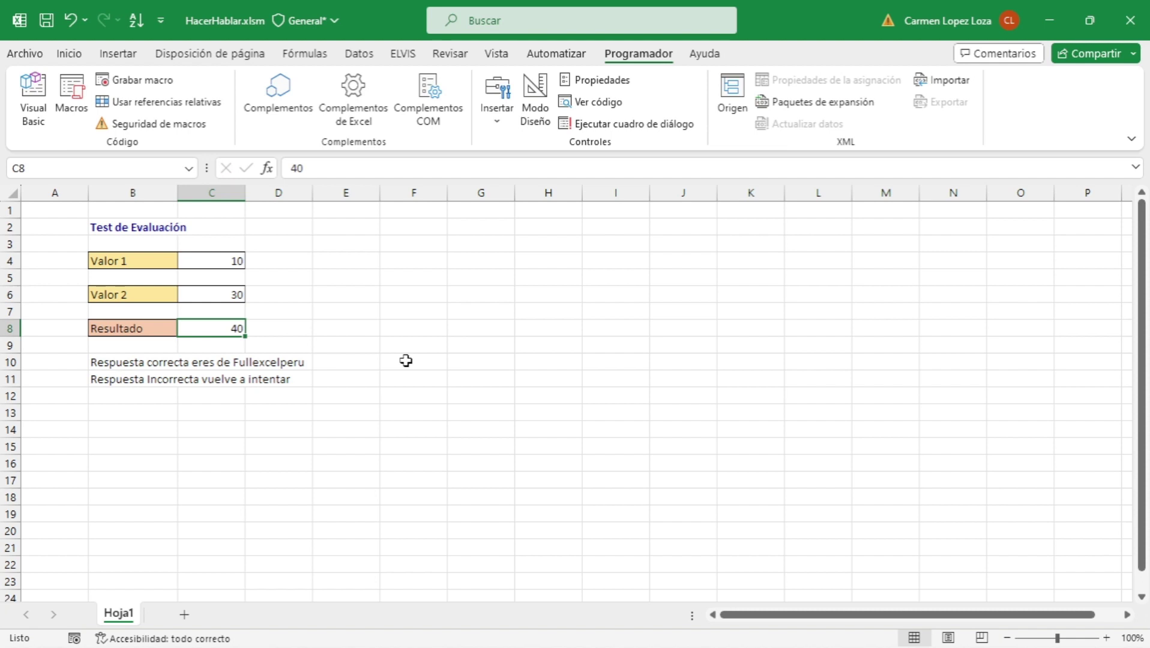
text(50)
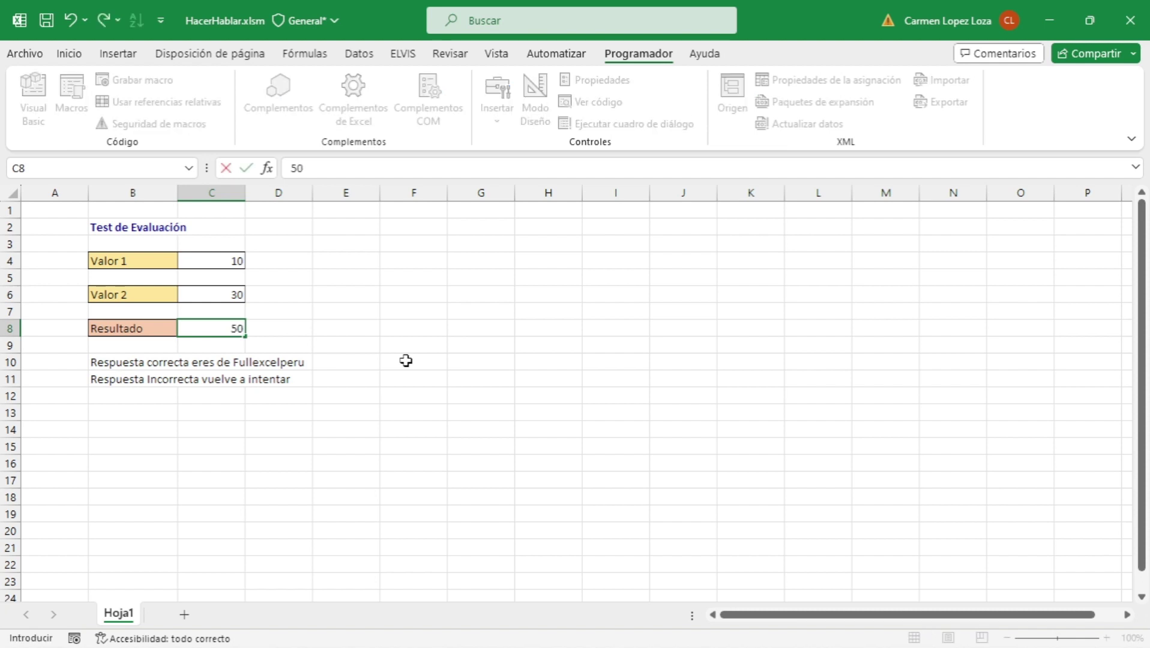
click(278, 349)
Enter 40 again in C8 and reselect it to hear the spoken check.
click(231, 326)
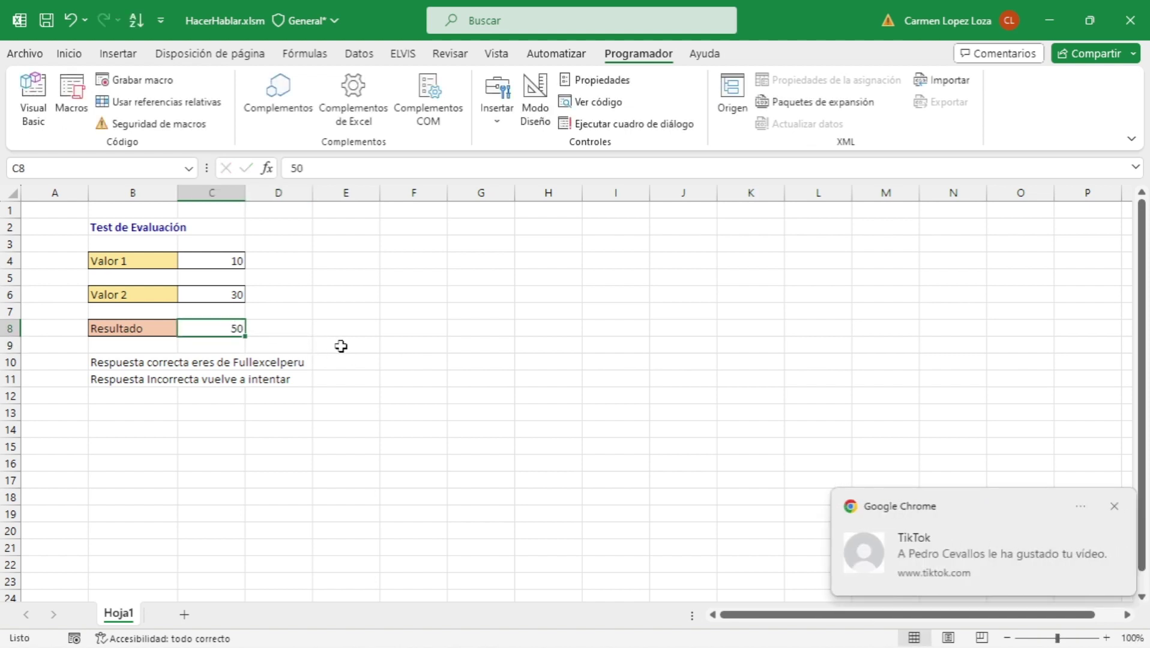
click(1115, 508)
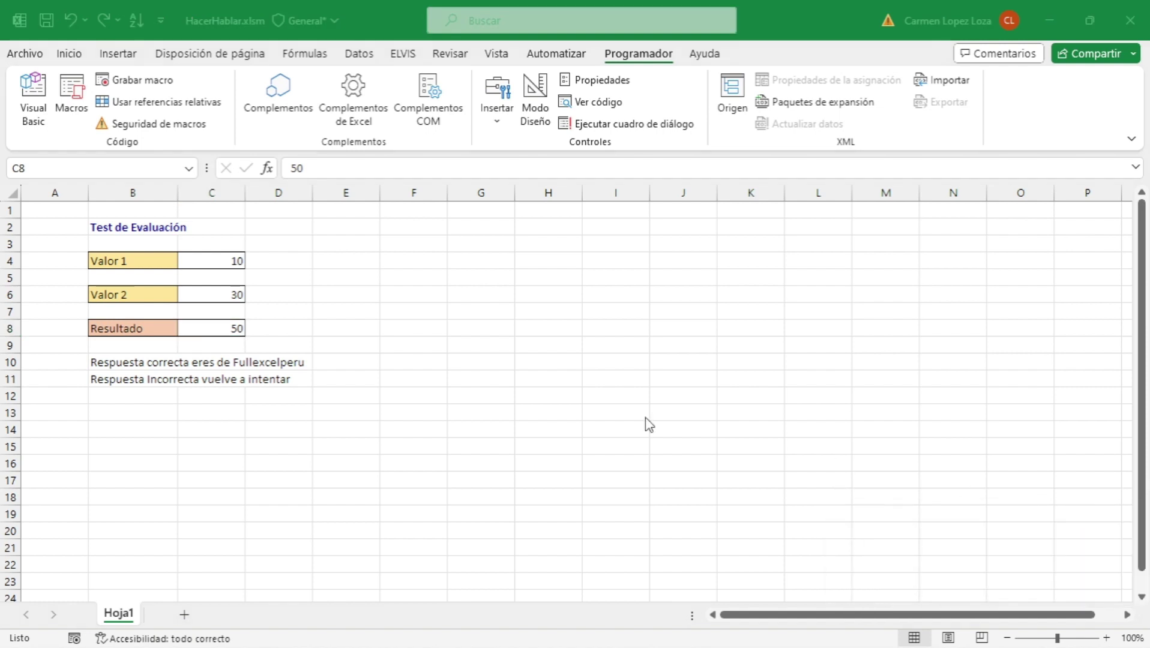
click(264, 341)
click(221, 329)
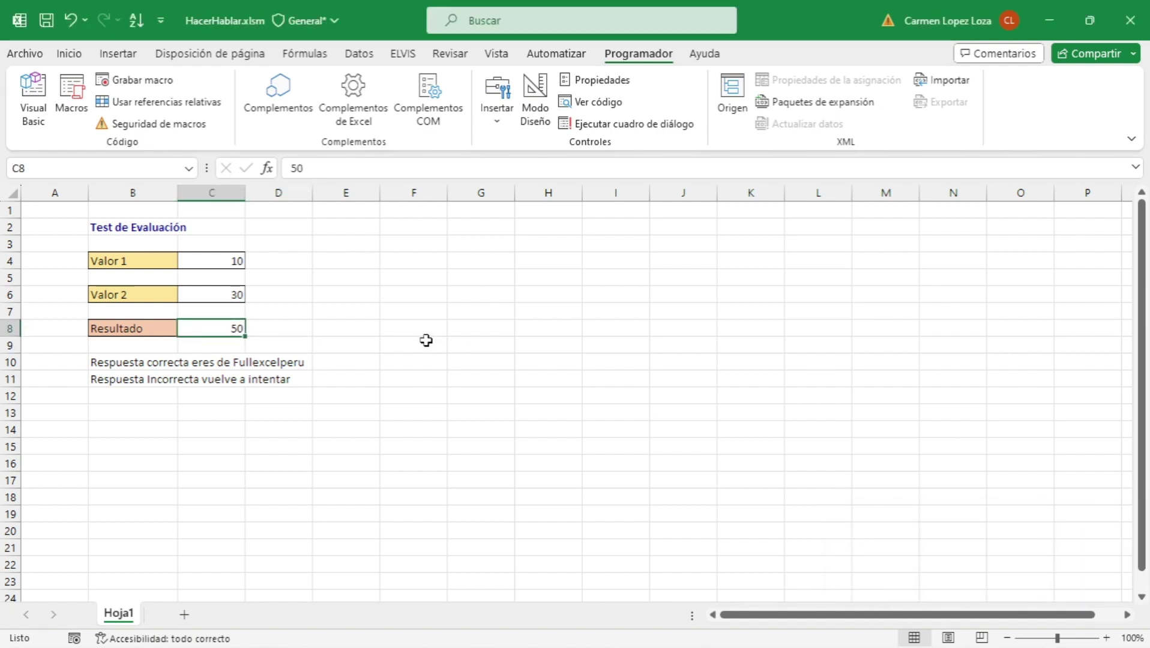
text(40)
key(Return)
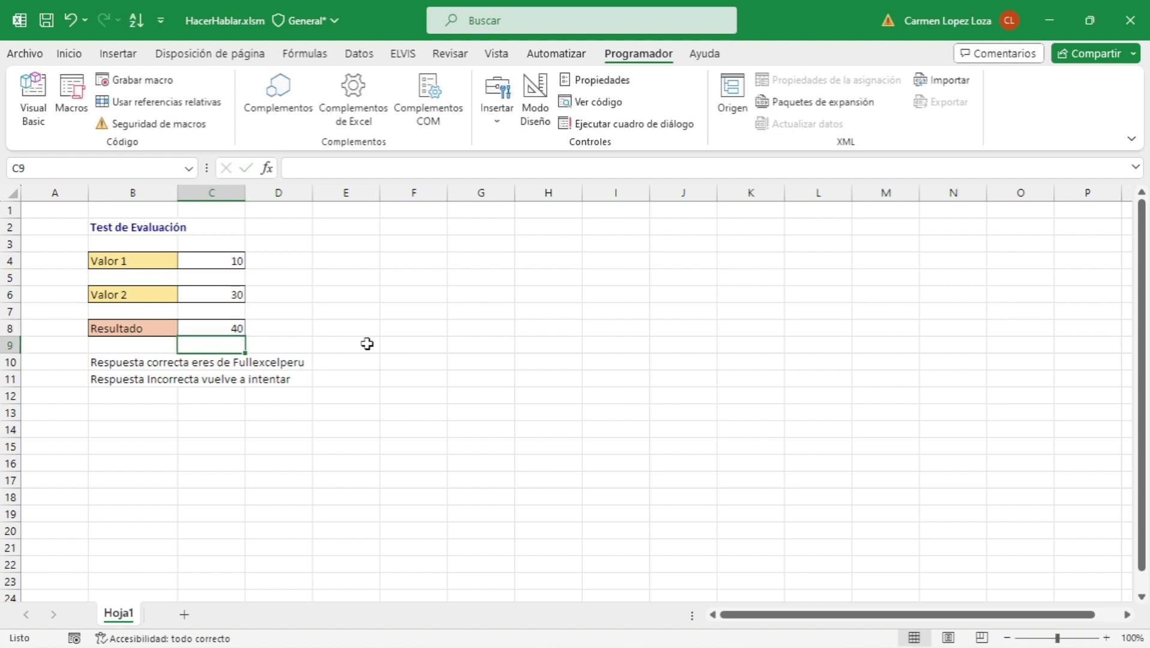
click(238, 331)
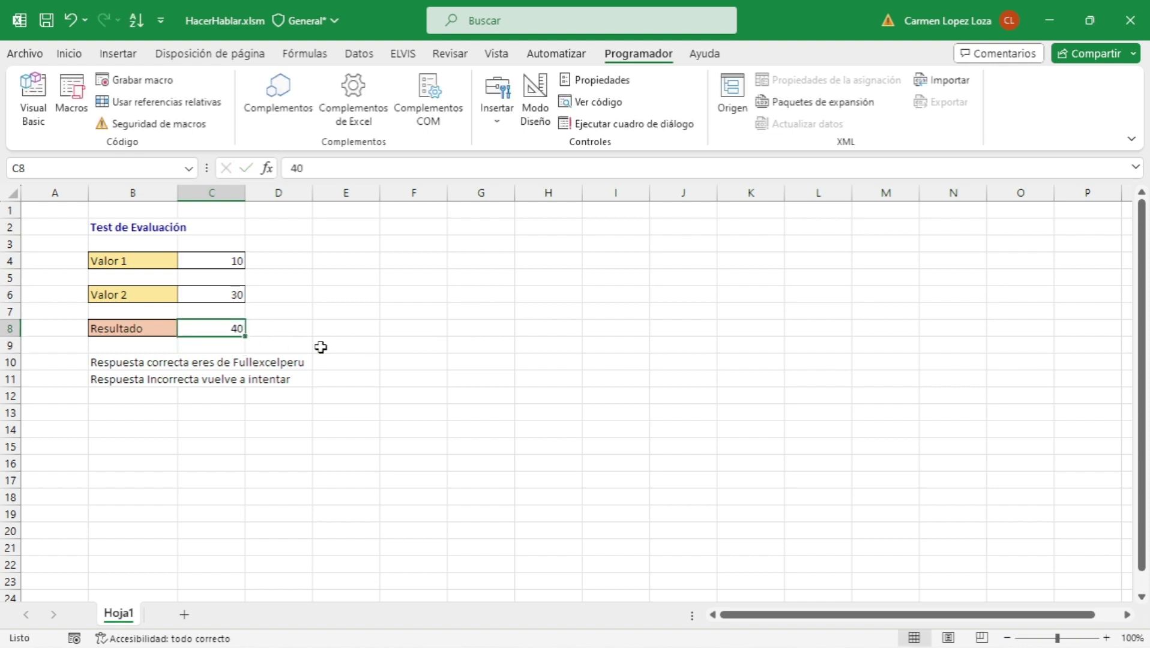
Set Valor 1 in C4 to 50 and enter the correct total 80 in C8.
click(212, 256)
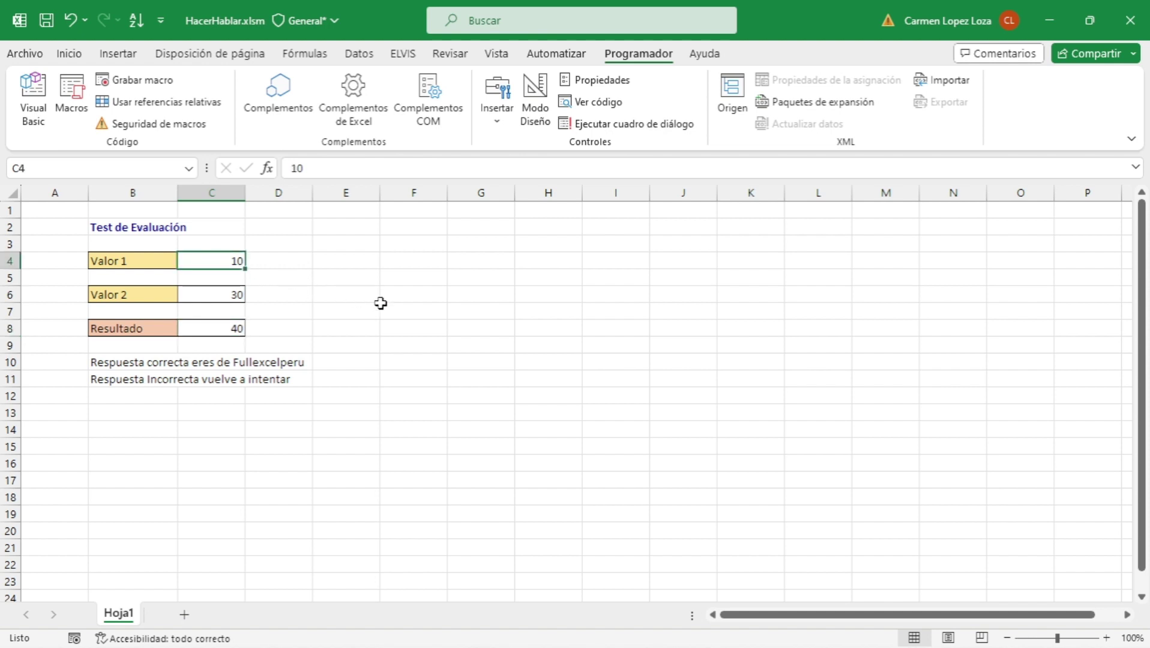
text(50)
key(Return)
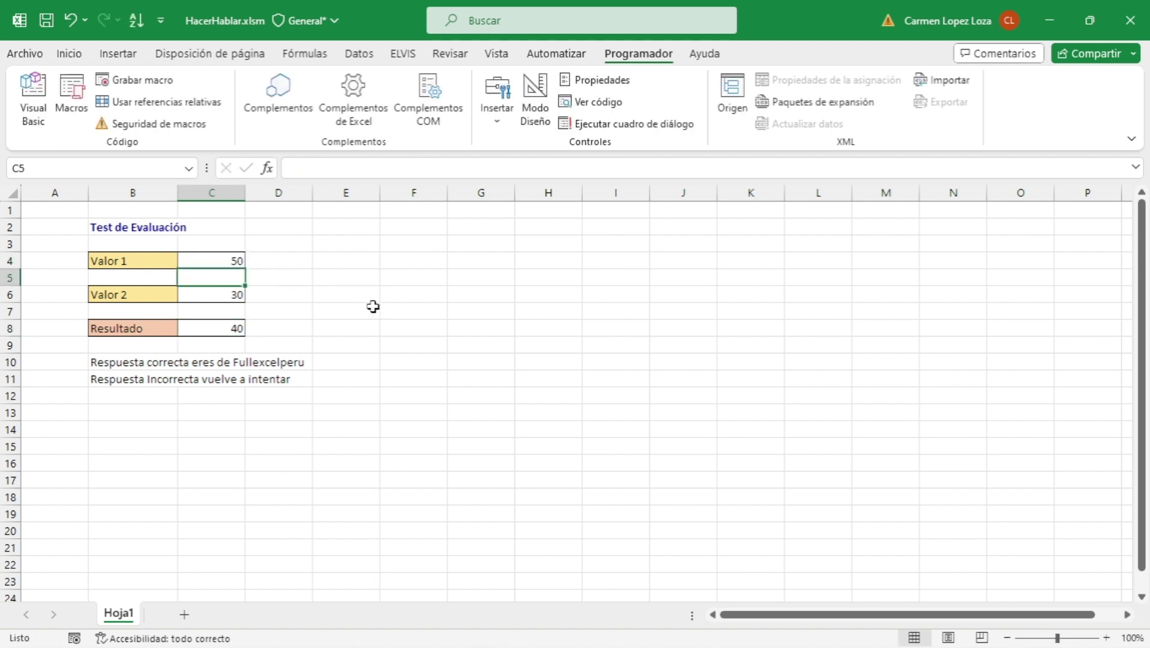
click(229, 326)
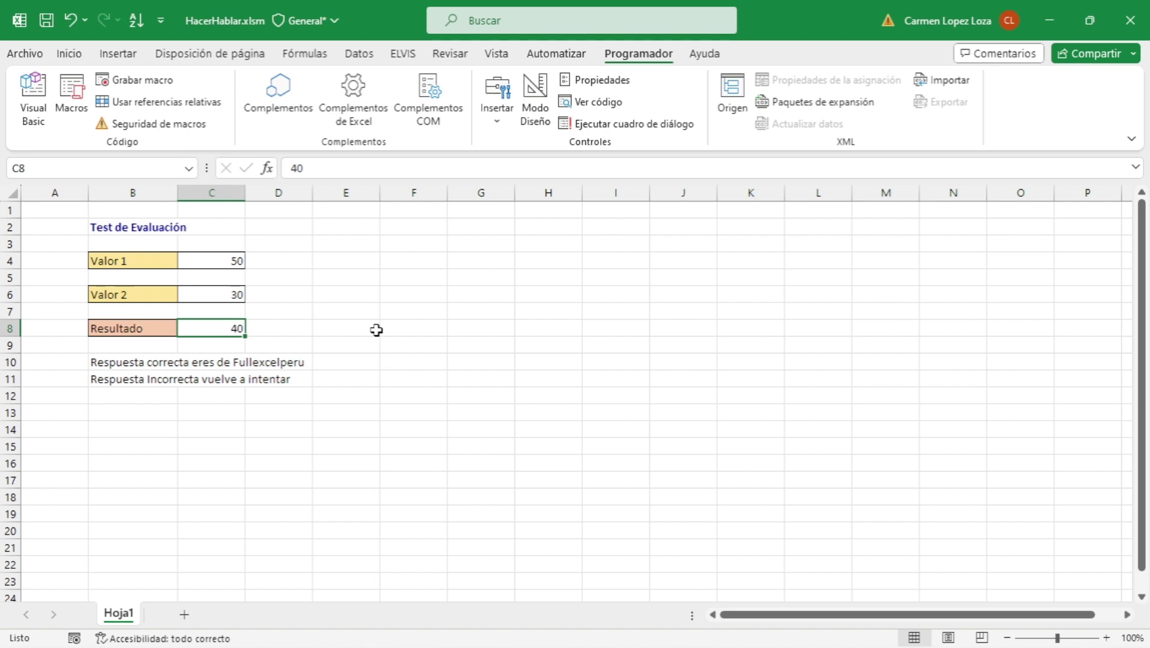
text(8)
text(0)
key(Return)
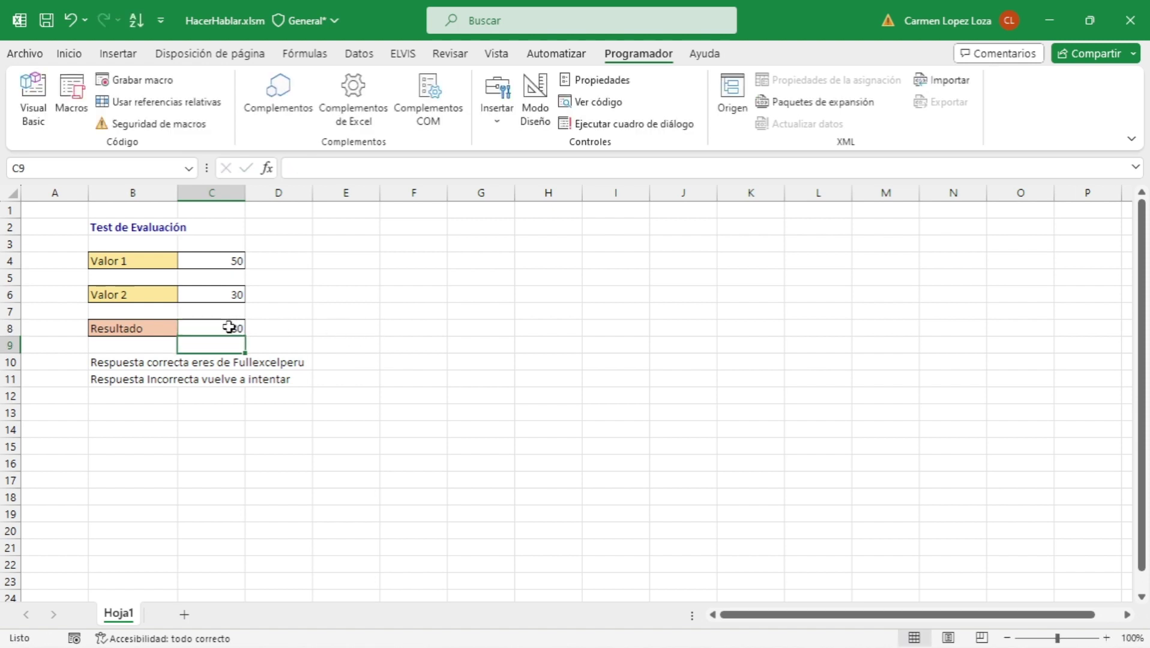
click(231, 328)
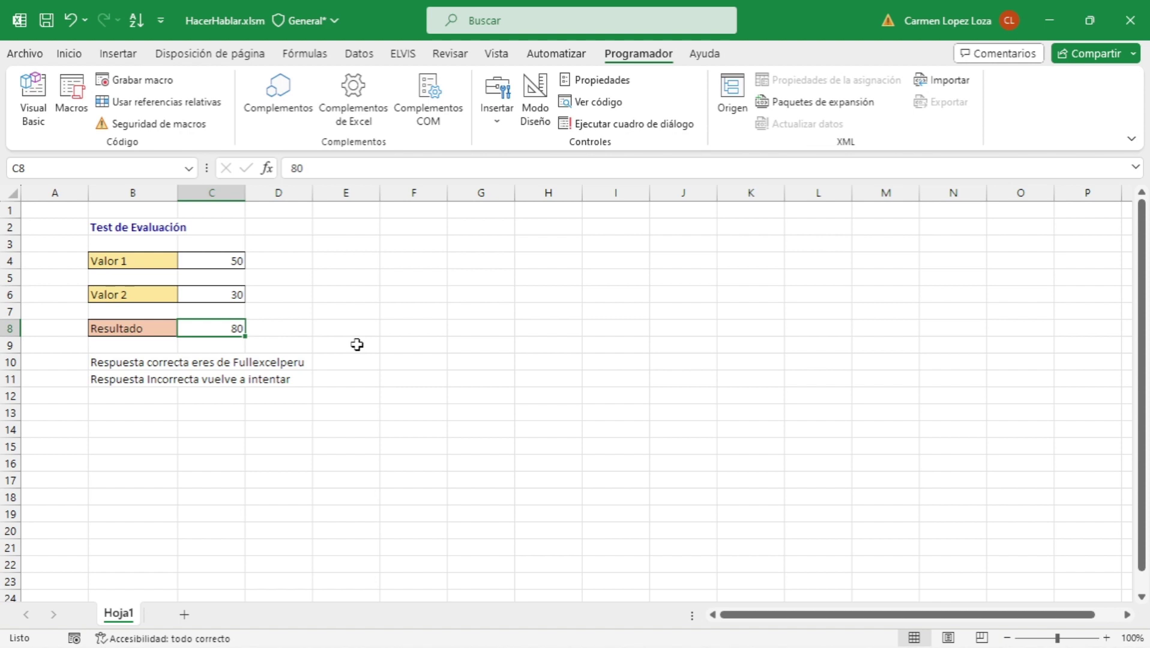
click(386, 314)
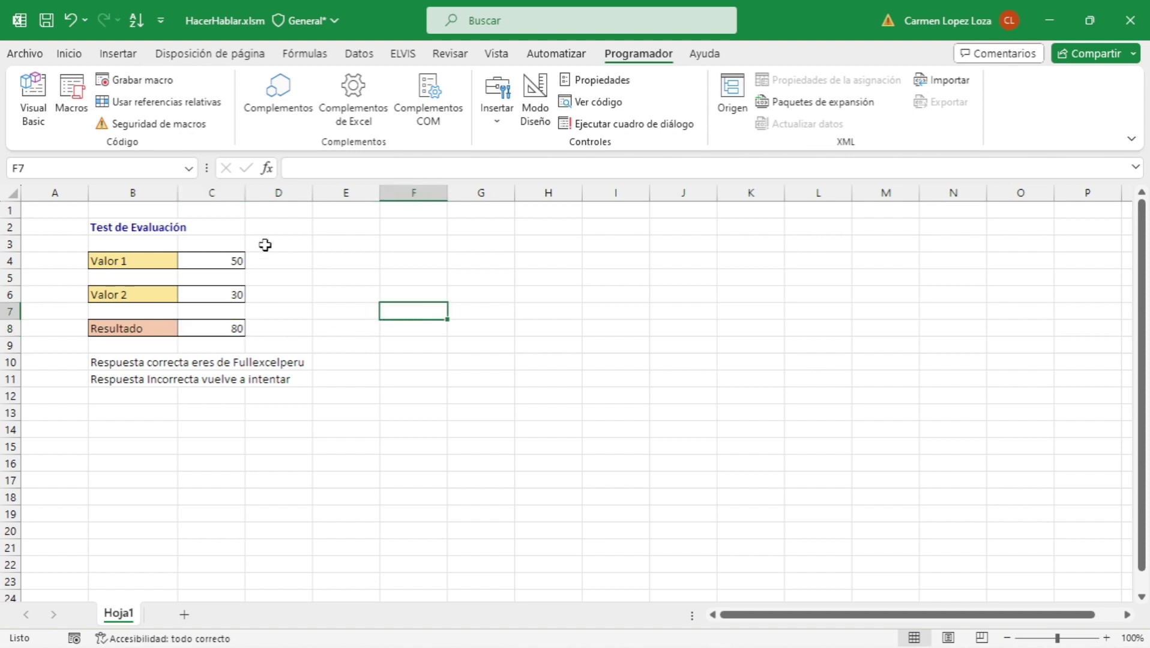
click(31, 117)
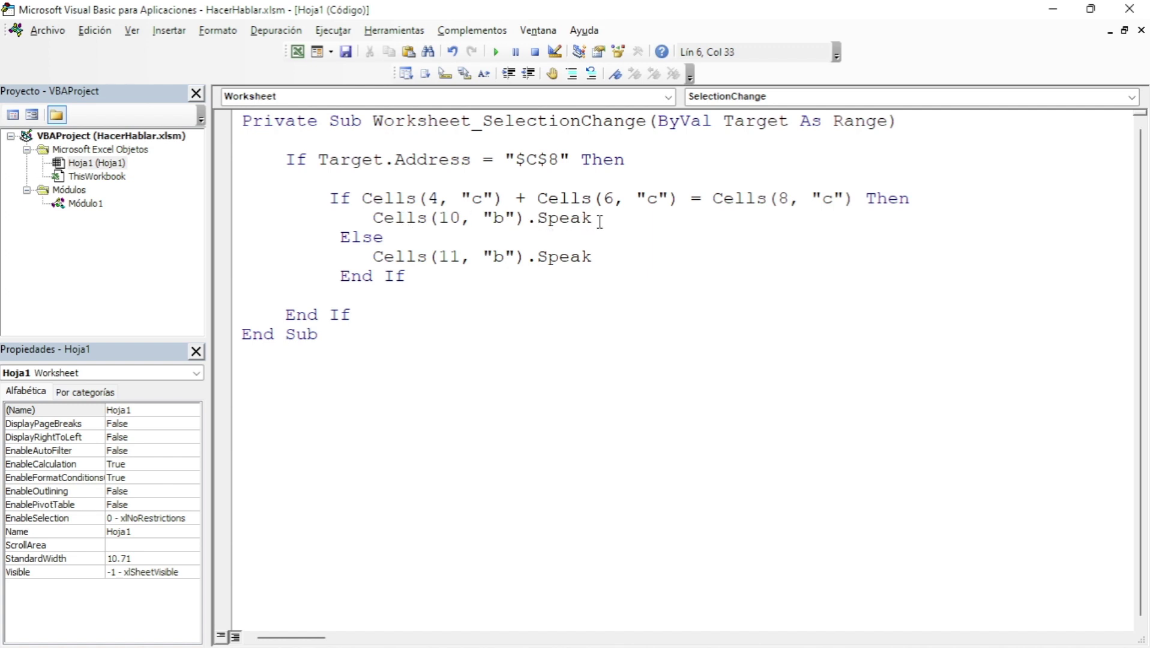
click(297, 52)
Select several cells other than C8 to show they trigger no spoken reply.
click(133, 363)
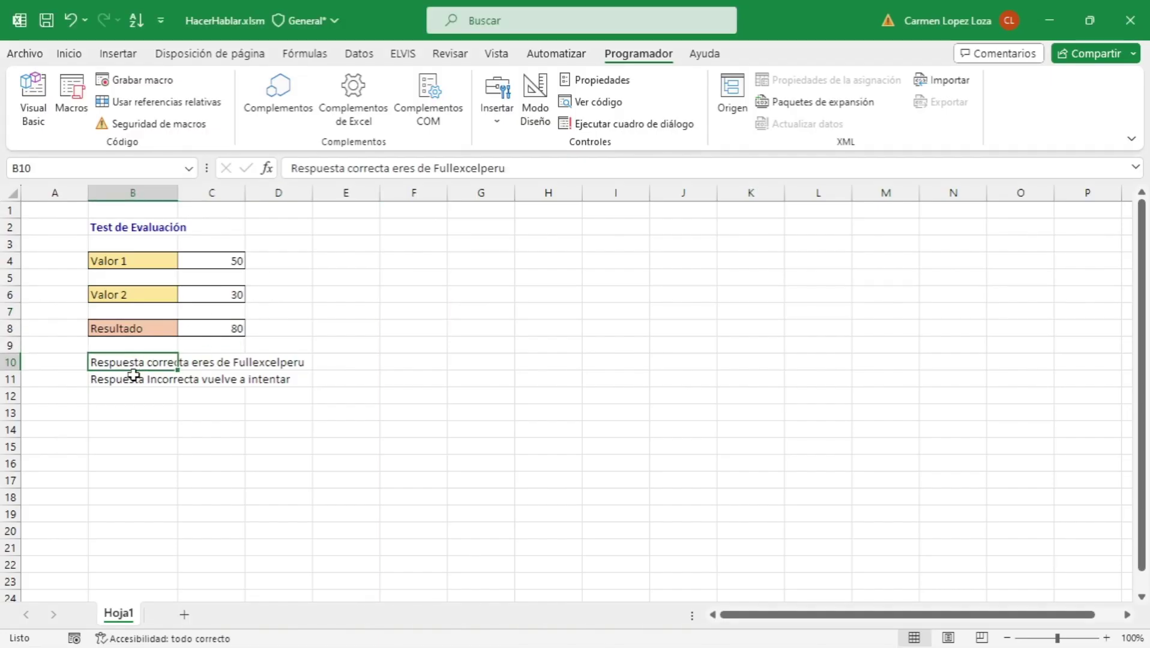
click(126, 375)
click(450, 345)
click(428, 398)
click(307, 428)
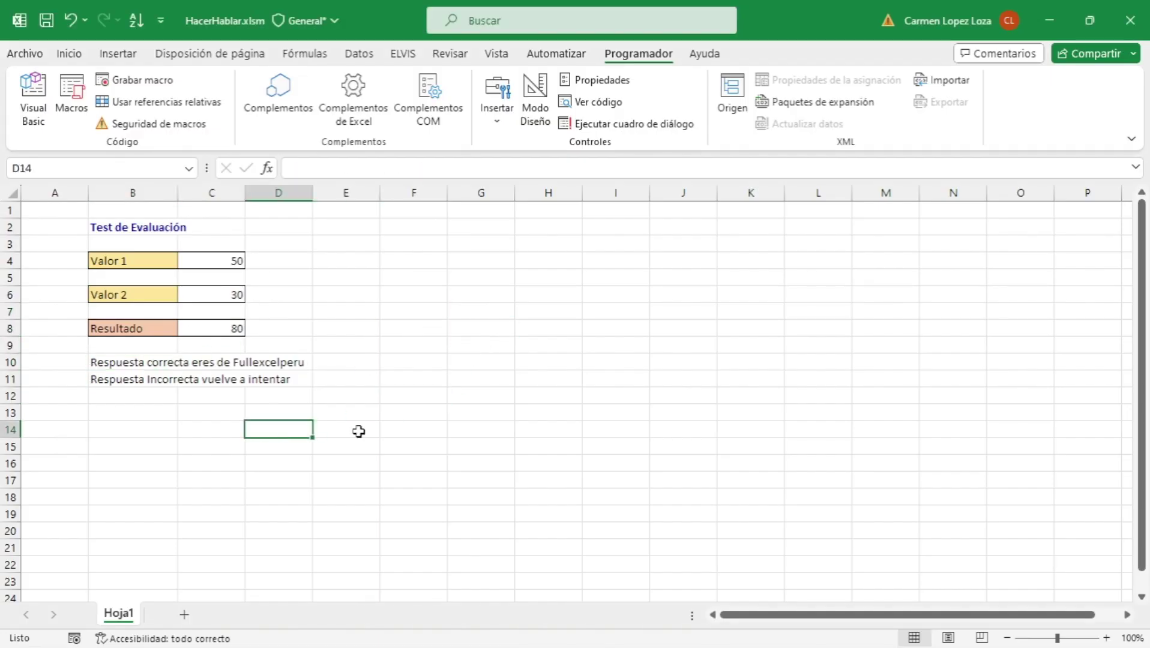
click(480, 430)
click(547, 430)
click(663, 399)
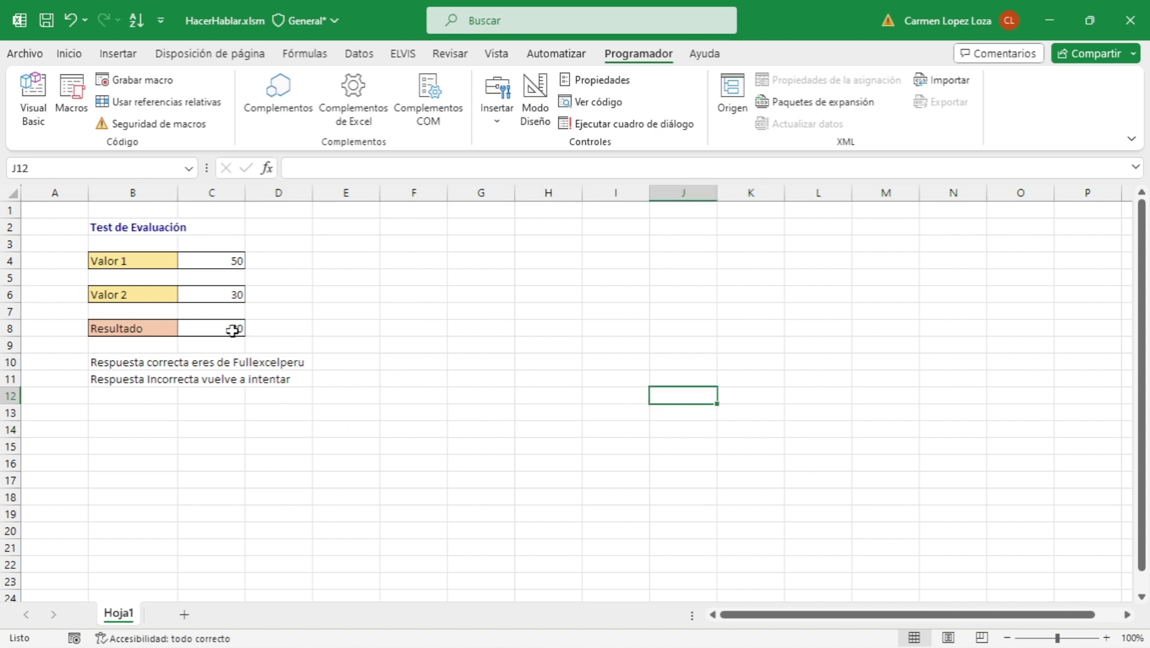
Re-enter 80 in Resultado C8 and reselect it to hear the correct reply.
click(232, 330)
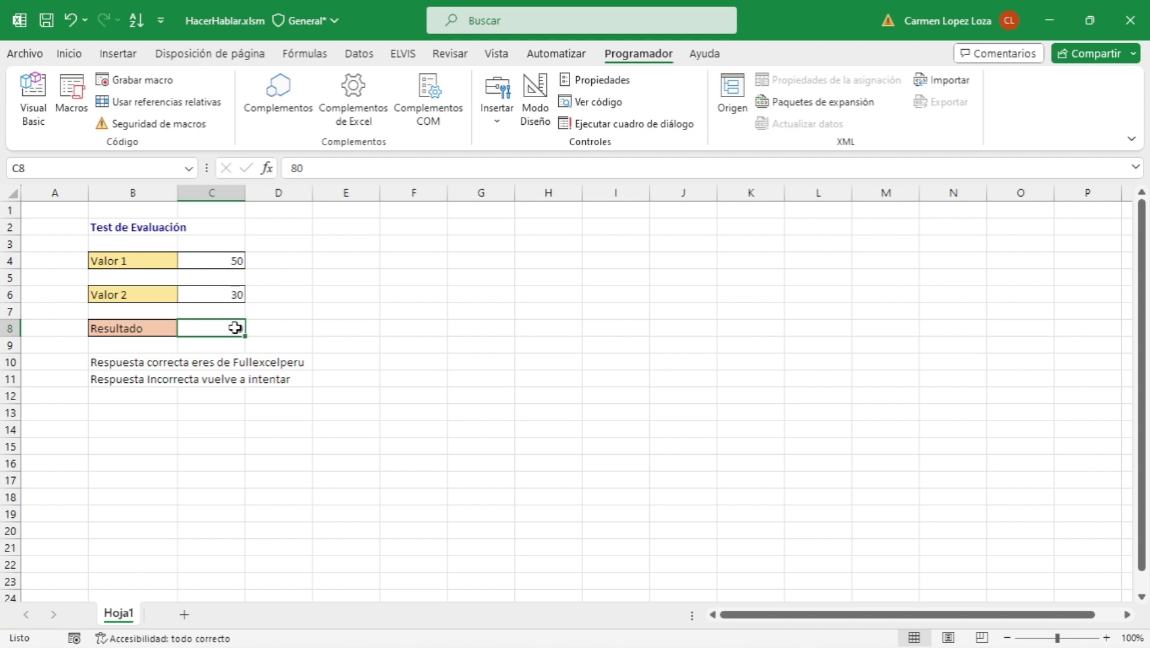
text(80)
key(Return)
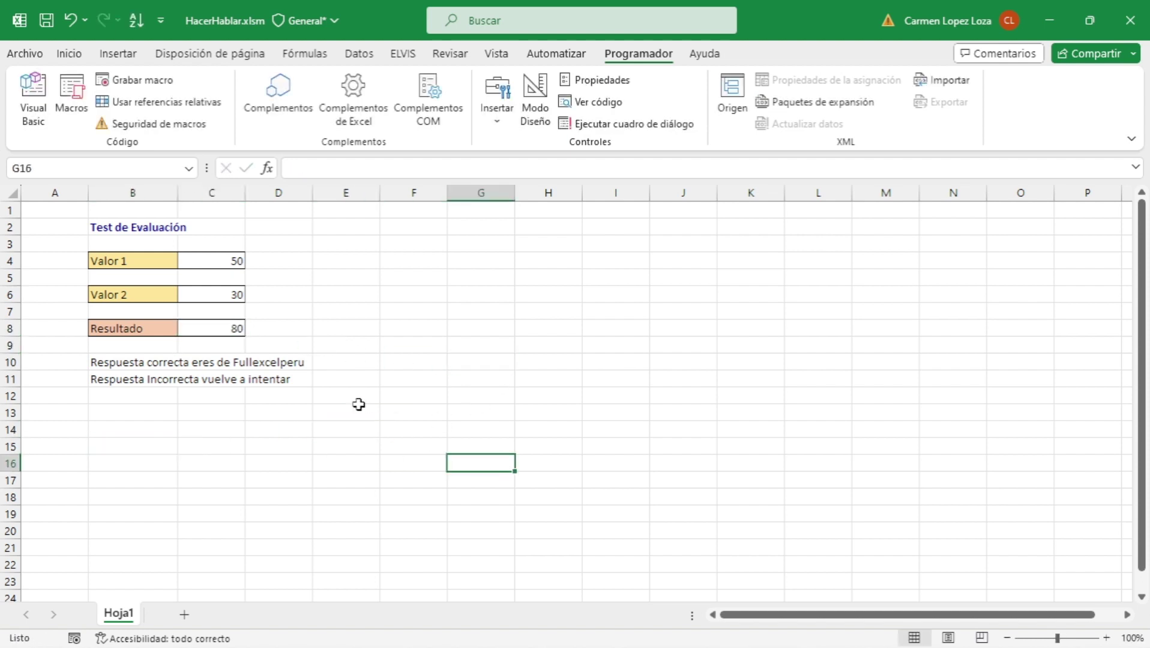
click(243, 328)
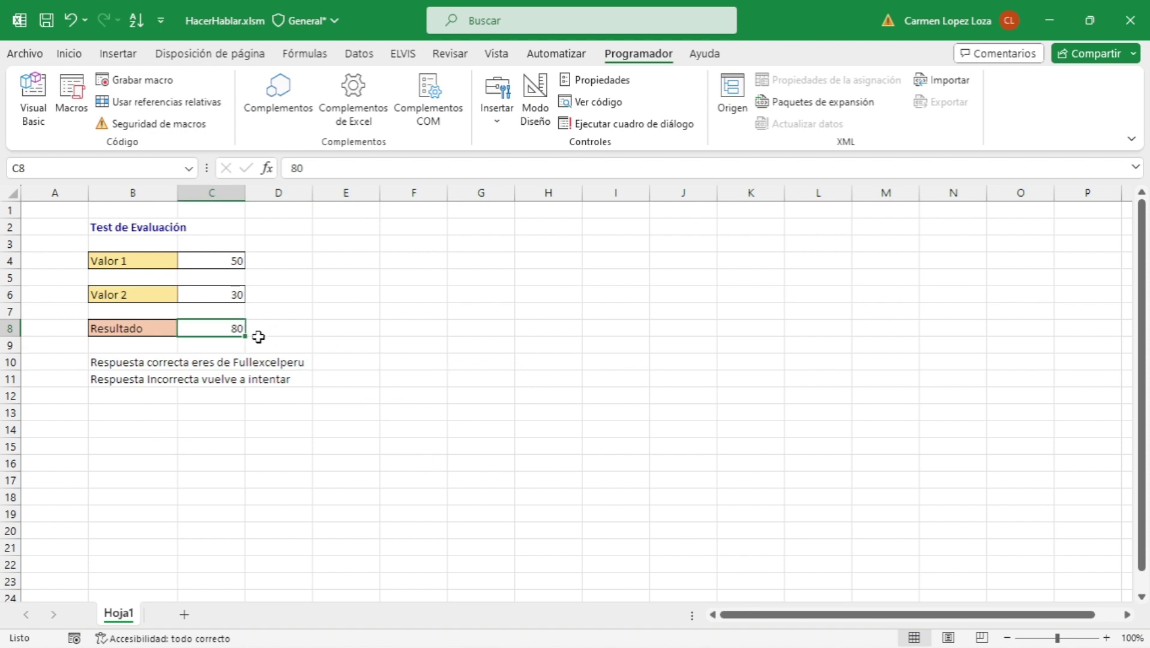
click(414, 396)
Enter the wrong answer 45 in C8 and reselect it to hear the incorrect reply.
click(235, 330)
text(45)
click(412, 378)
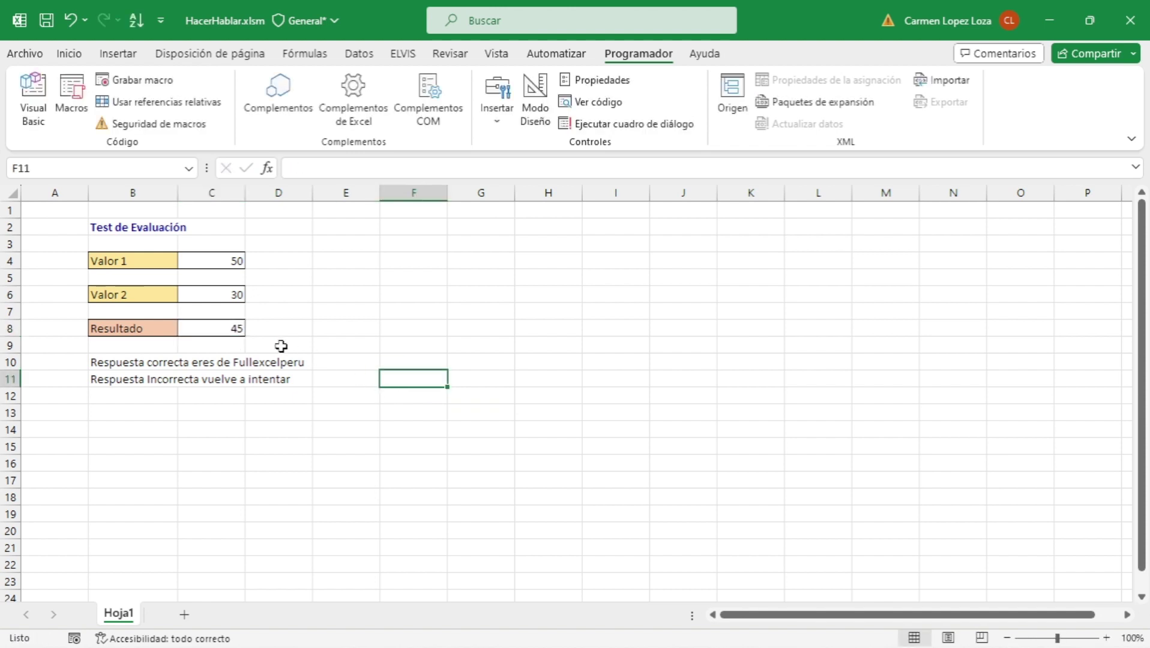
click(235, 328)
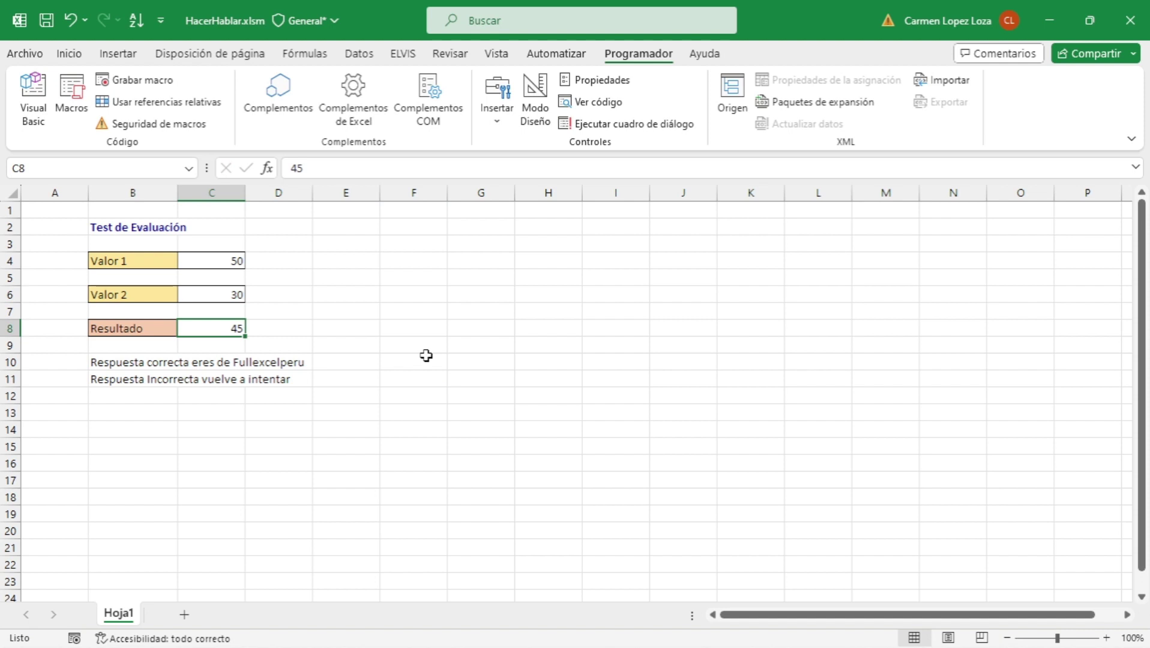
click(462, 396)
click(378, 400)
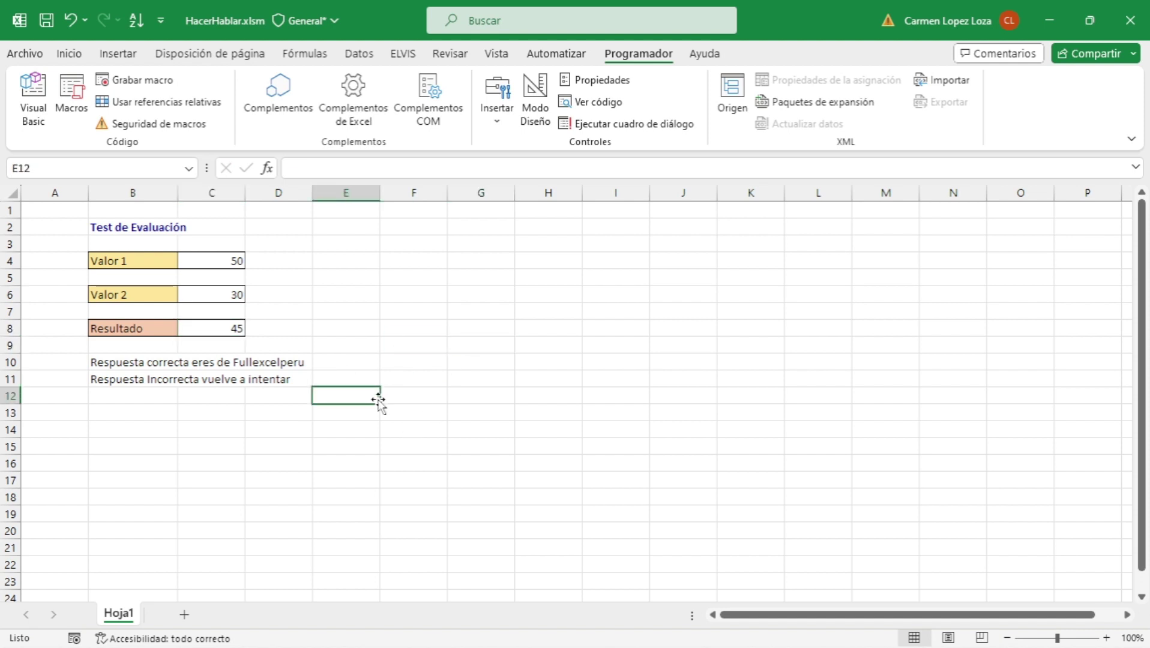